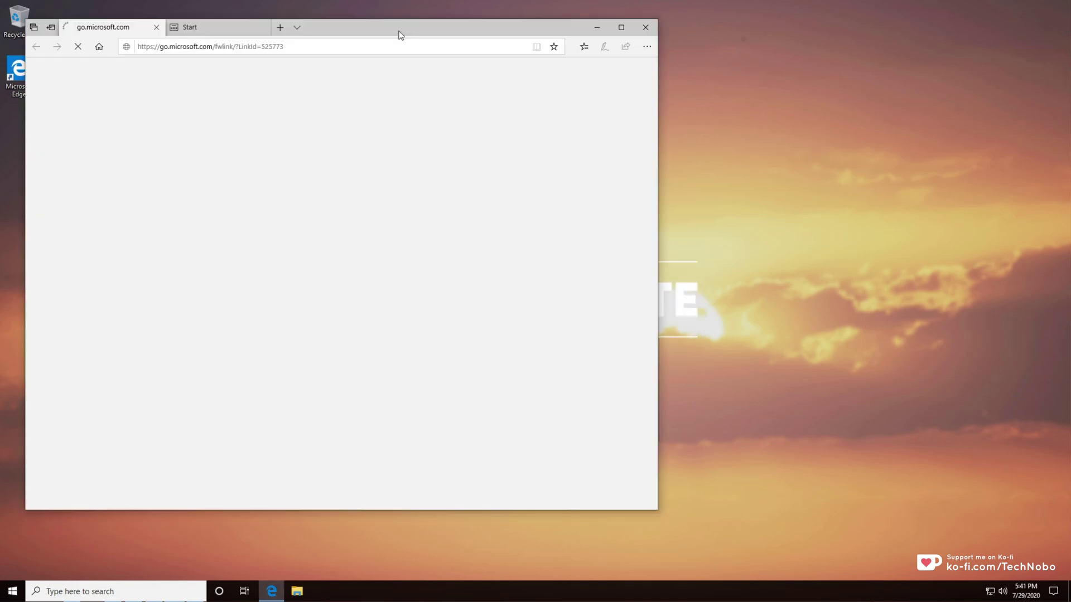
Drag the Microsoft Edge window to the centre of the screen
{"action": "left_click_drag", "start_coordinate": [399, 32], "coordinate": [593, 69]}
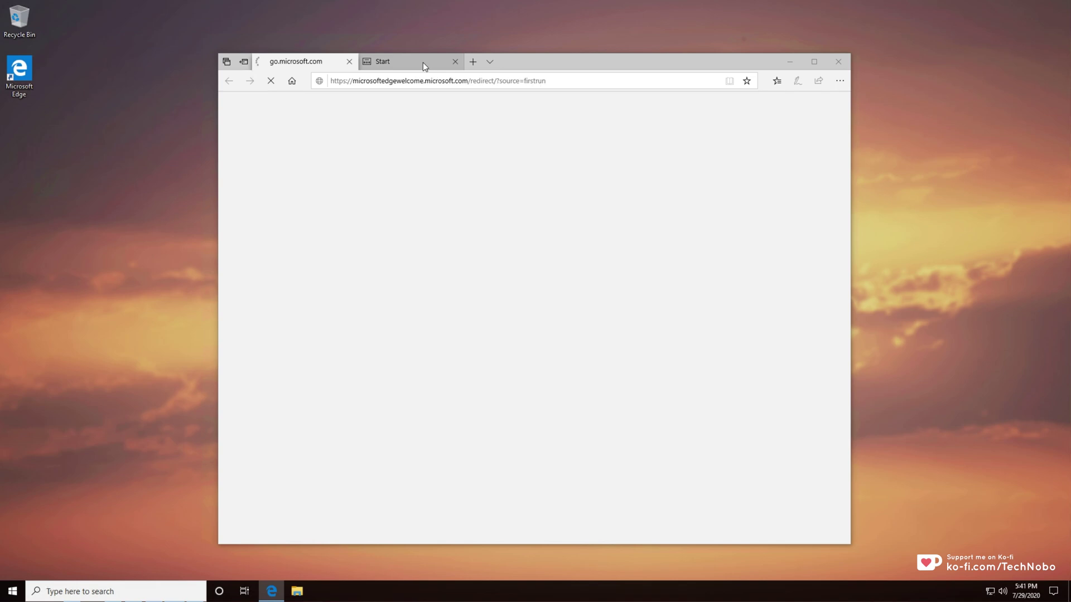
Download the Backup and Sync installer for individuals from Google Drive, then close Edge
{"action": "left_click", "coordinate": [455, 61]}
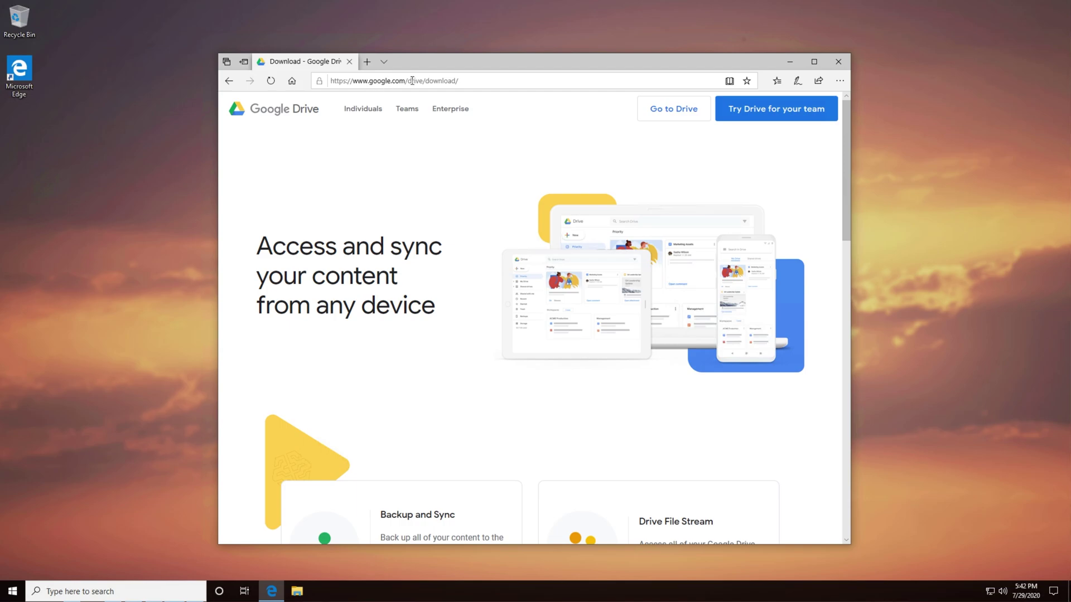
{"action": "scroll", "coordinate": [477, 200], "scroll_direction": "down", "scroll_amount": 5}
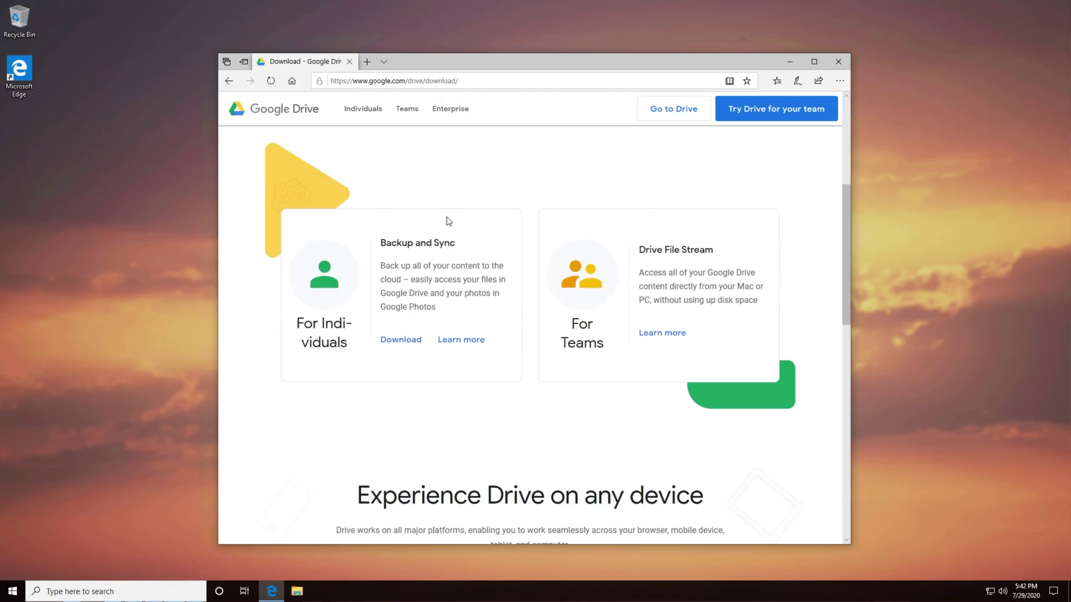
{"action": "left_click", "coordinate": [421, 342]}
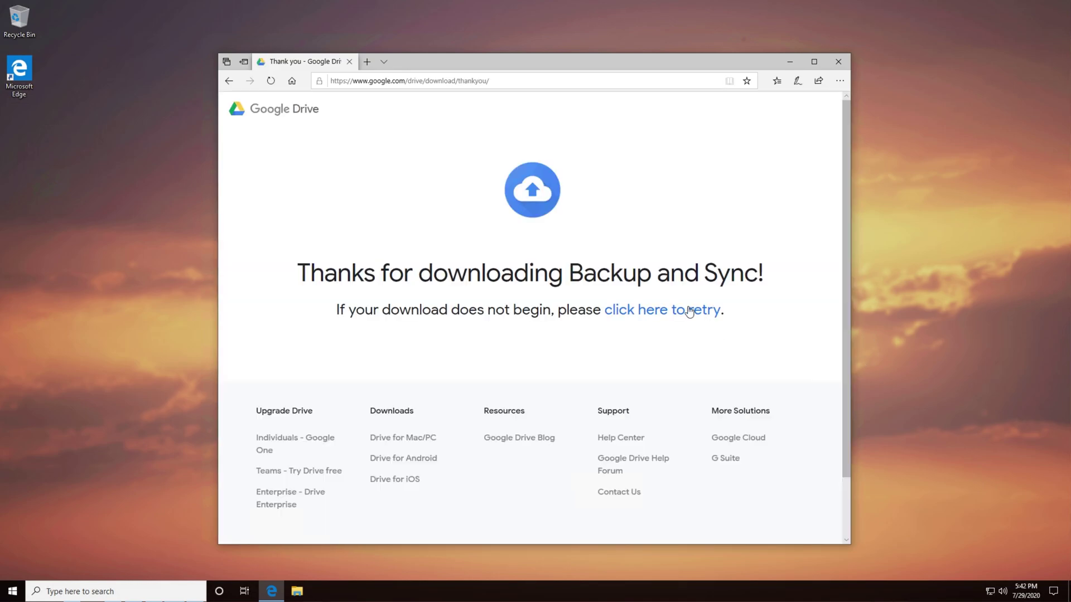
{"action": "left_click", "coordinate": [672, 306]}
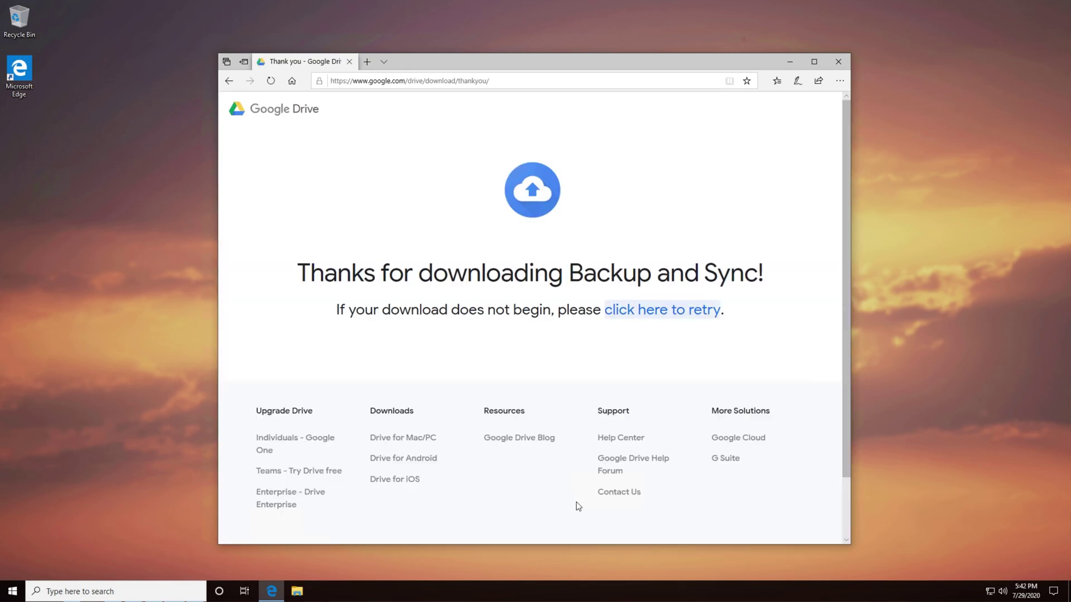
{"action": "left_click", "coordinate": [839, 61]}
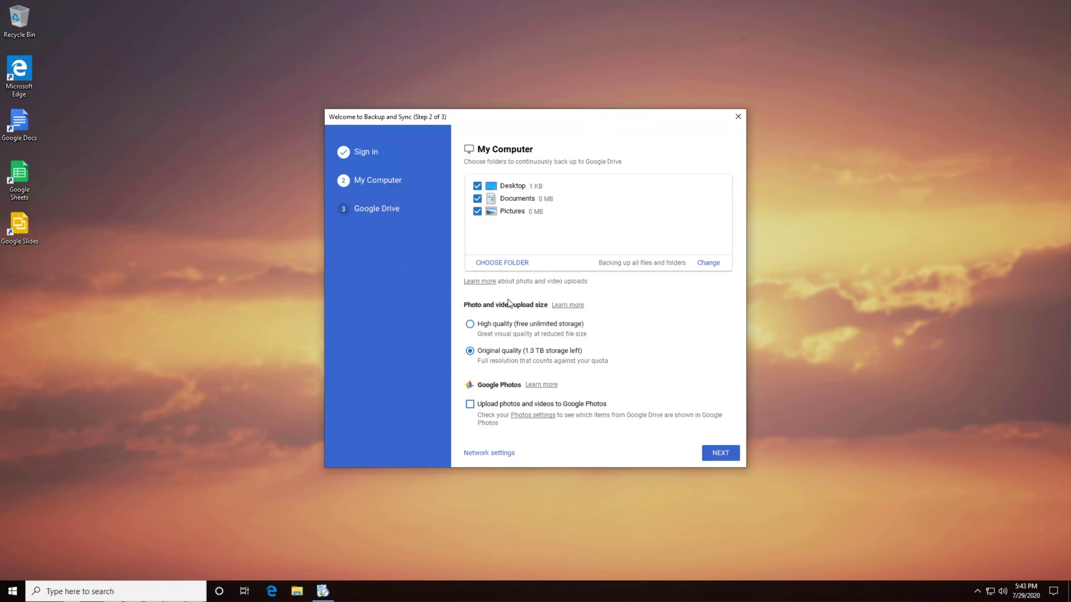
Uncheck Documents and Desktop and add the Projects folder to the backup list
{"action": "left_click", "coordinate": [478, 199]}
{"action": "left_click", "coordinate": [507, 263]}
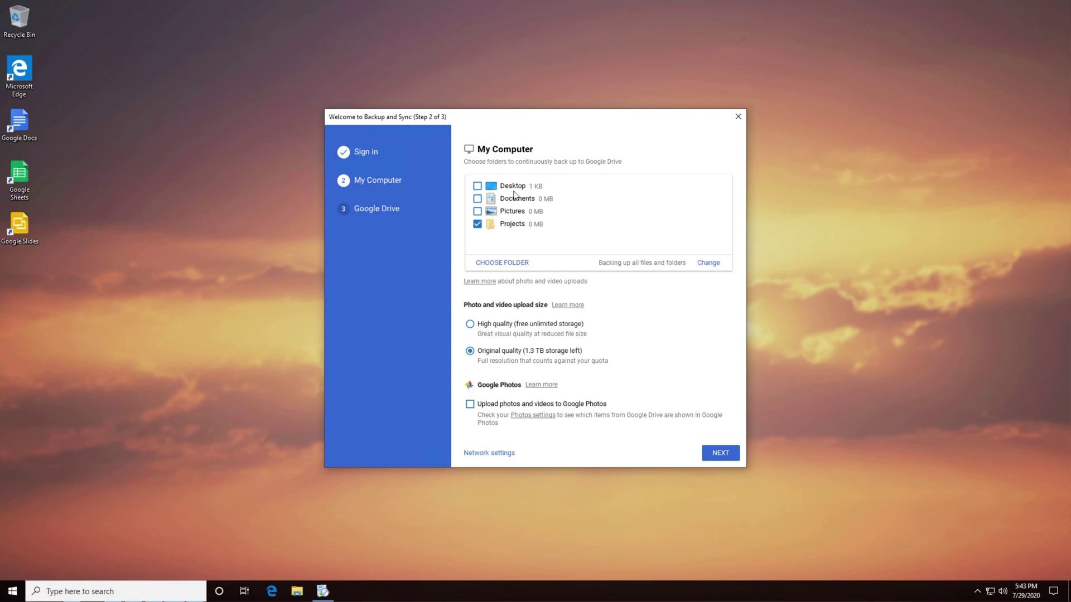
{"action": "left_click", "coordinate": [477, 186]}
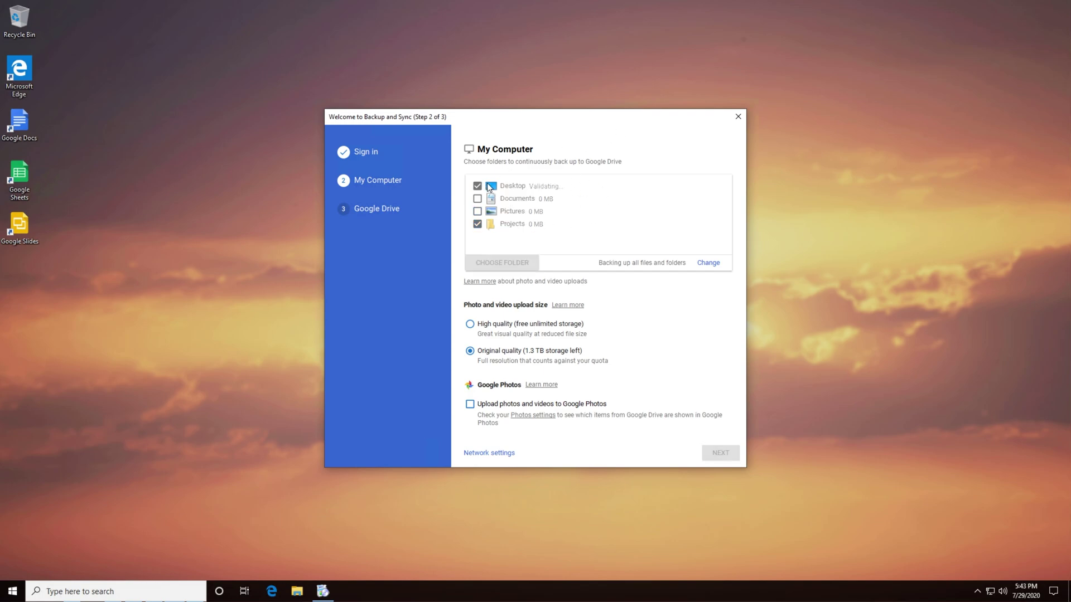
{"action": "left_click", "coordinate": [477, 186]}
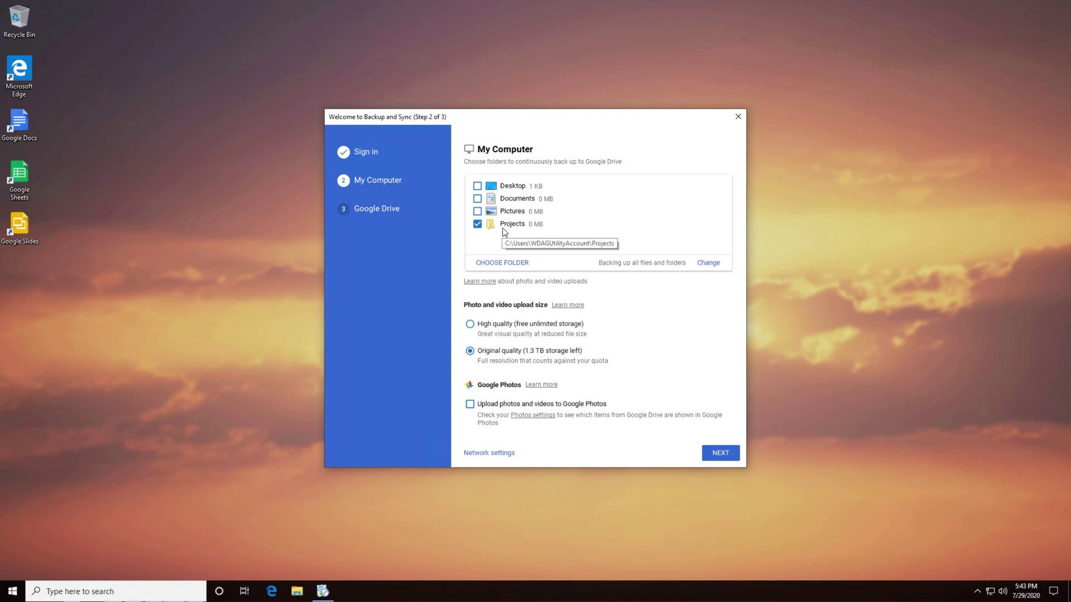
Inspect the Projects folder's New Text Document in File Explorer, then close Notepad and Explorer
{"action": "left_click", "coordinate": [514, 229]}
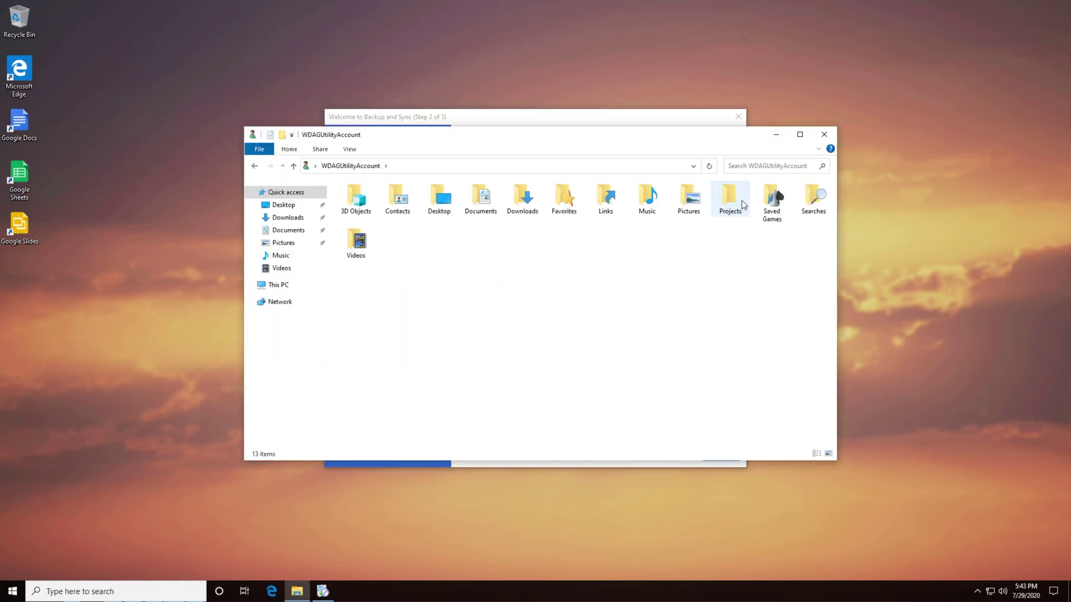
{"action": "double_click", "coordinate": [721, 212]}
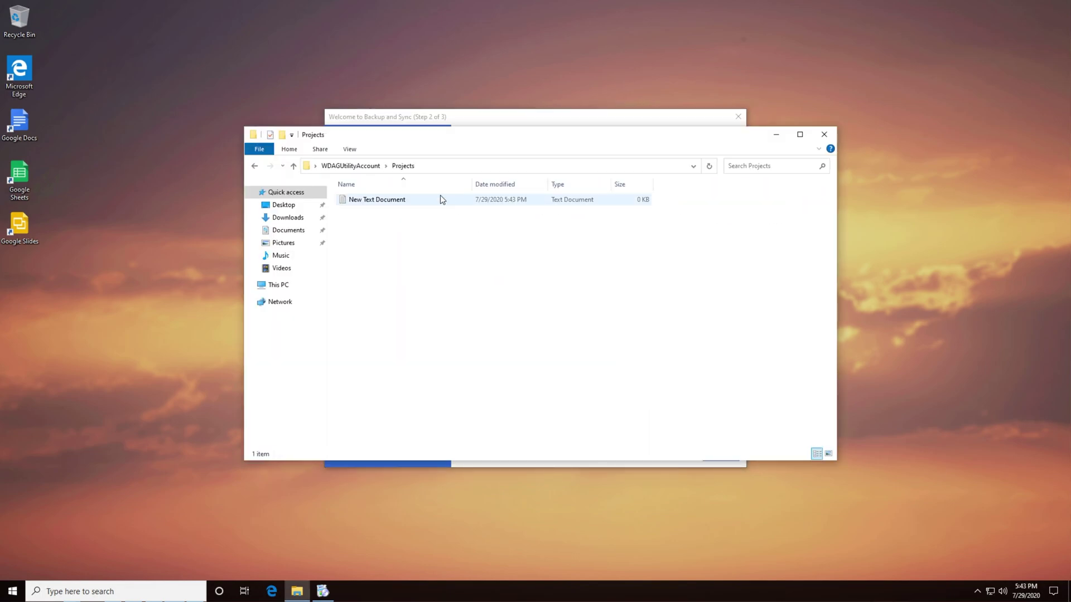
{"action": "double_click", "coordinate": [441, 198]}
{"action": "left_click", "coordinate": [841, 63]}
{"action": "left_click", "coordinate": [824, 136]}
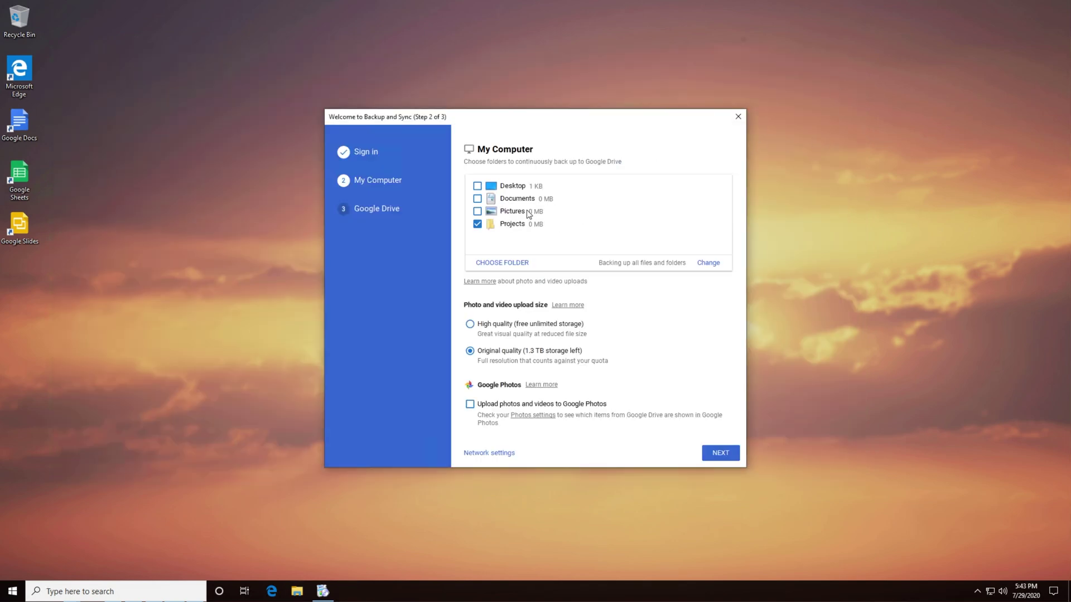
Move to the Google Drive step and leave 'Sync My Drive to this computer' enabled
{"action": "left_click", "coordinate": [713, 458]}
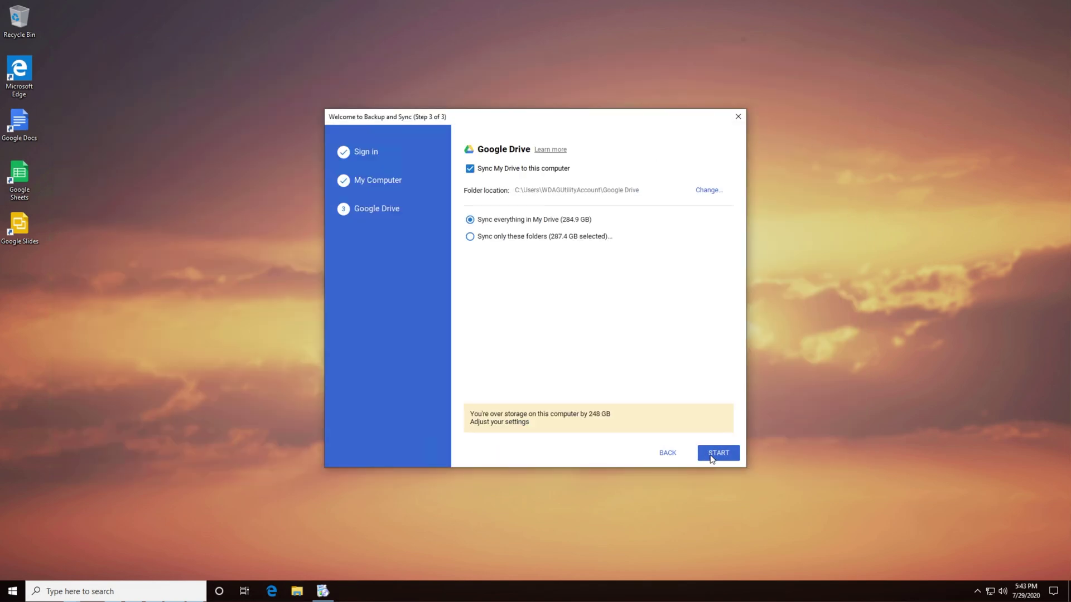
{"action": "left_click", "coordinate": [507, 169]}
{"action": "left_click", "coordinate": [507, 169]}
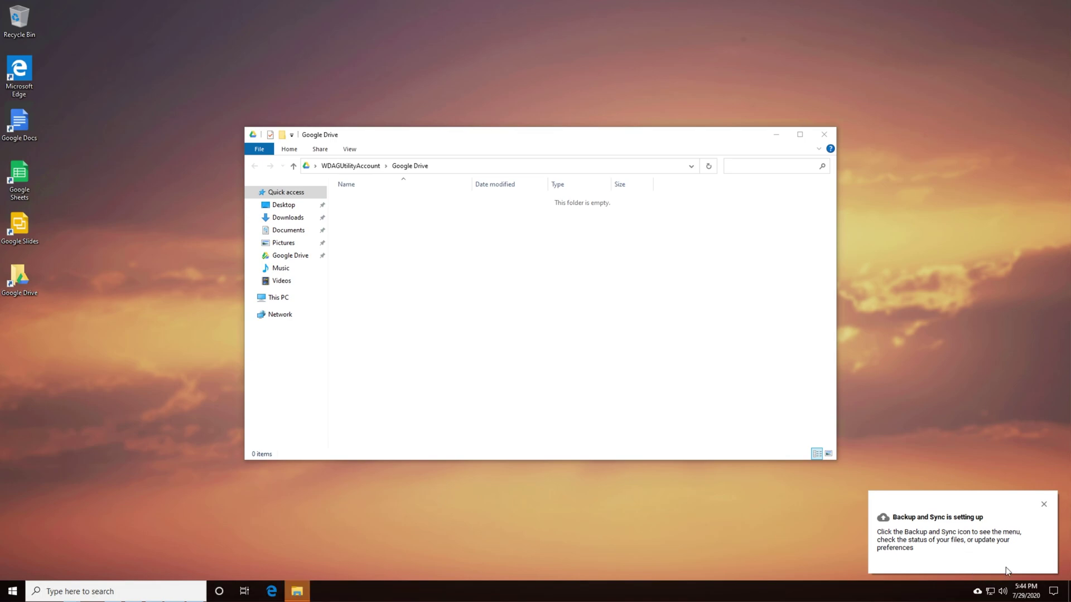
Dismiss the setup toast and check the tray status panel showing it is still setting up
{"action": "left_click", "coordinate": [1043, 504]}
{"action": "left_click", "coordinate": [978, 592]}
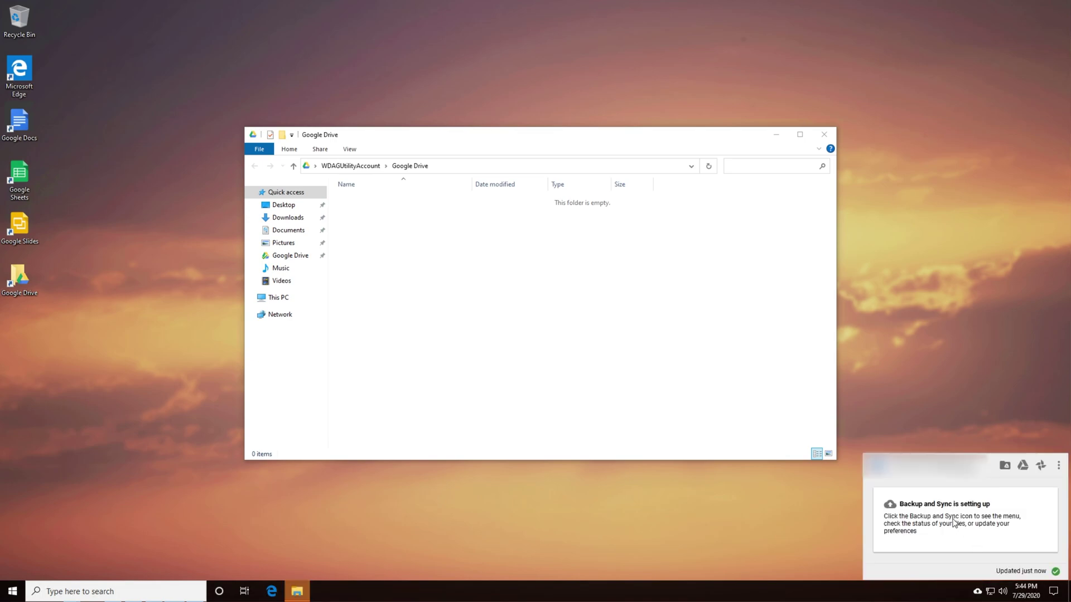
{"action": "left_click", "coordinate": [715, 487]}
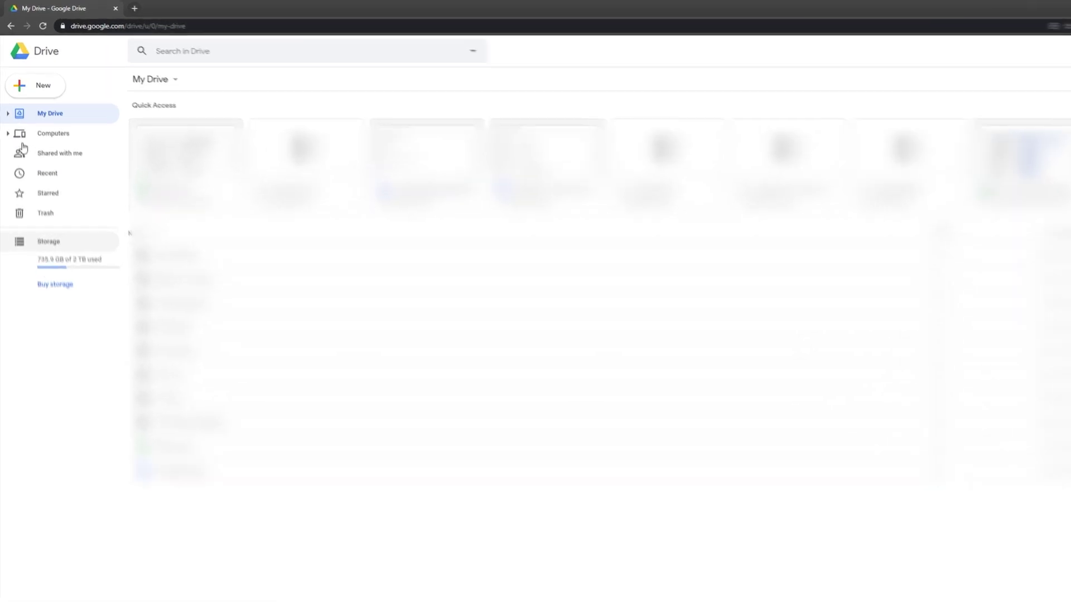
Expand Computers, review My Computer's seven backed-up folders, then open My Computer (1)
{"action": "left_click", "coordinate": [11, 170]}
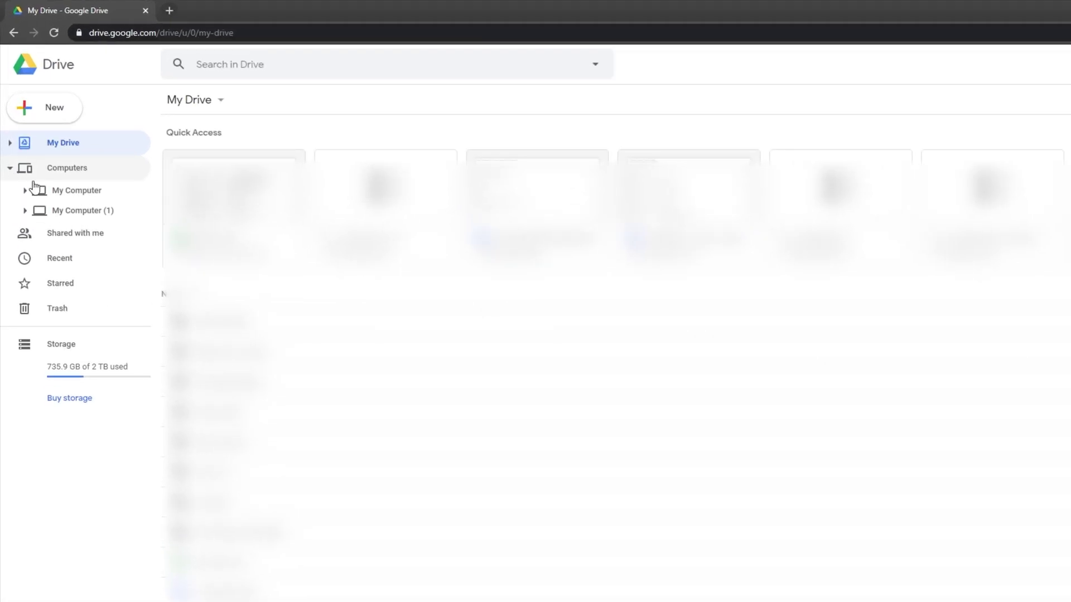
{"action": "left_click", "coordinate": [74, 193]}
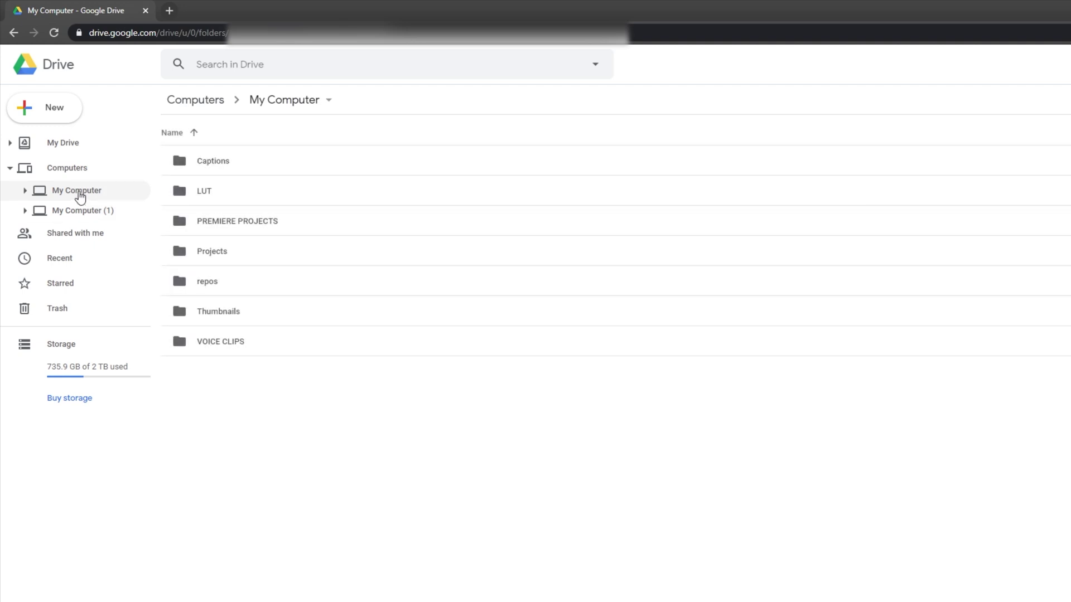
{"action": "left_click_drag", "start_coordinate": [711, 424], "coordinate": [321, 124]}
{"action": "left_click_drag", "start_coordinate": [585, 430], "coordinate": [466, 114]}
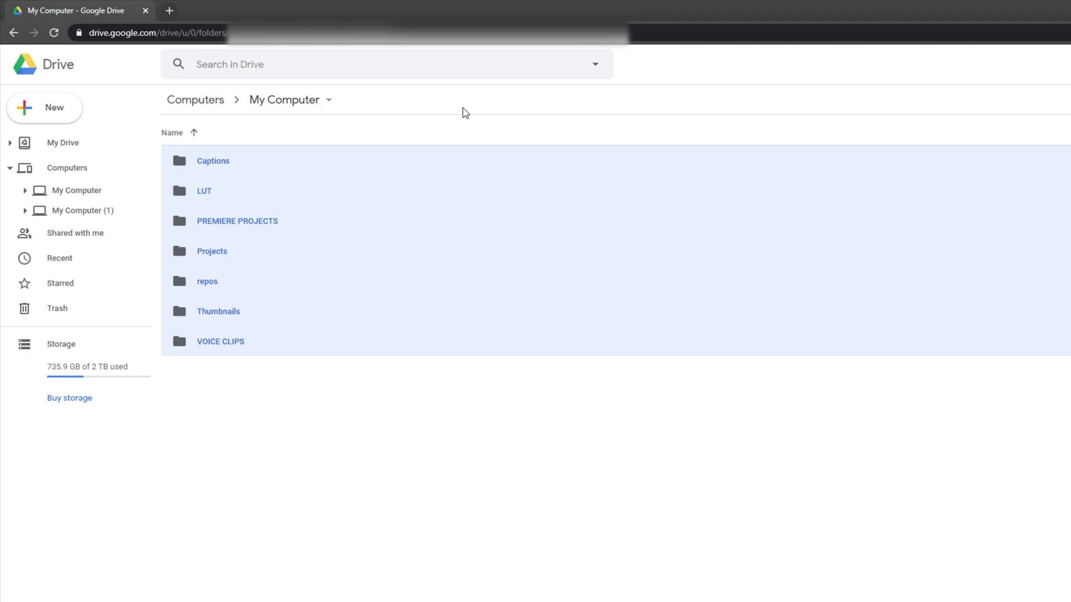
{"action": "left_click", "coordinate": [490, 386]}
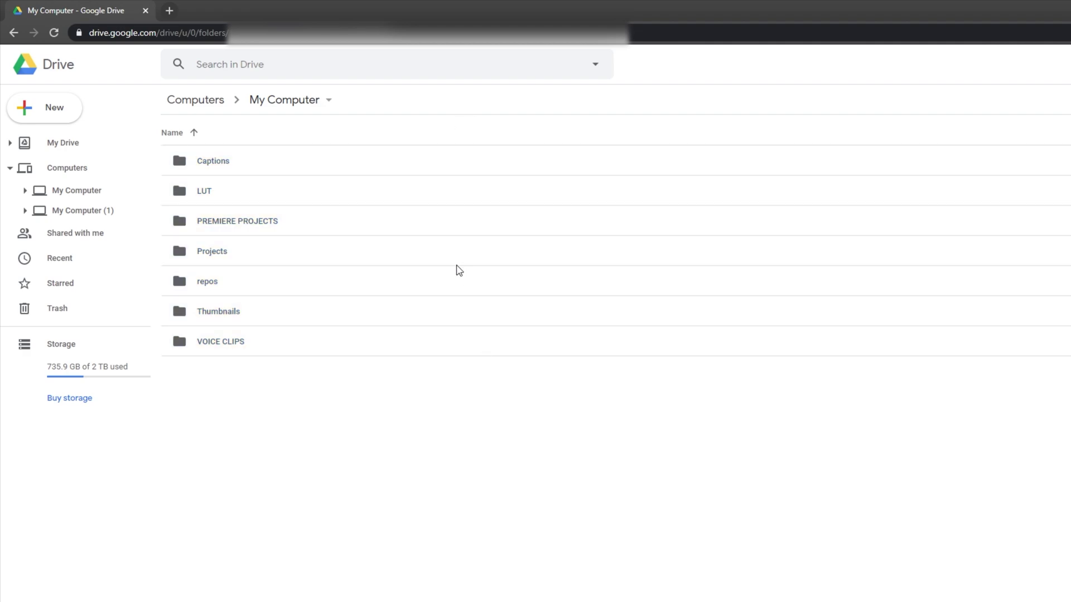
{"action": "left_click", "coordinate": [87, 212]}
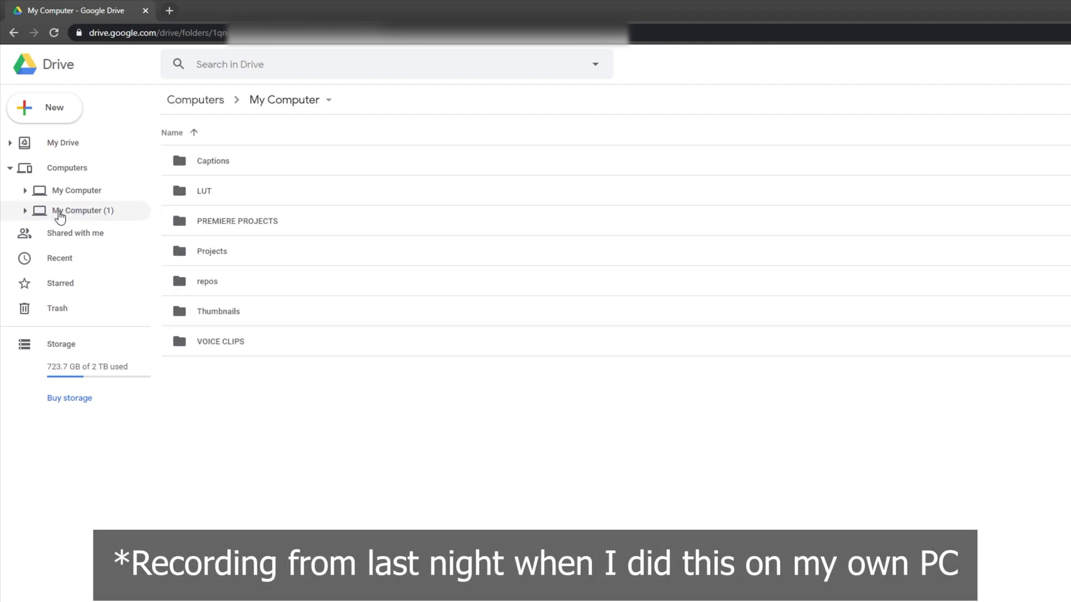
{"action": "left_click", "coordinate": [59, 212]}
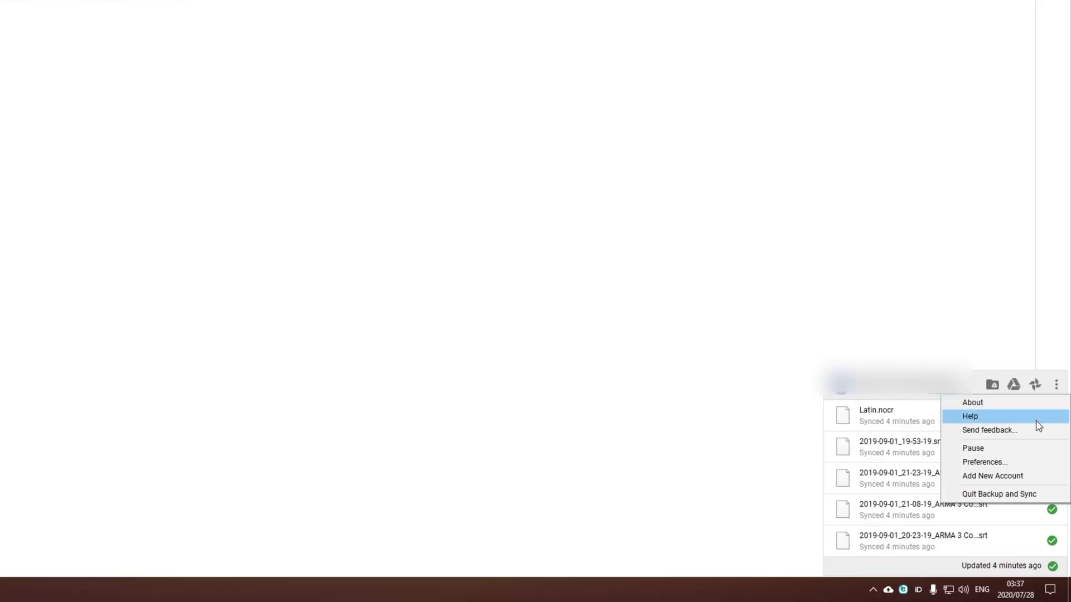
Quit Backup and Sync and drag all seven My Computer folders into My Computer (1)
{"action": "left_click", "coordinate": [1023, 496]}
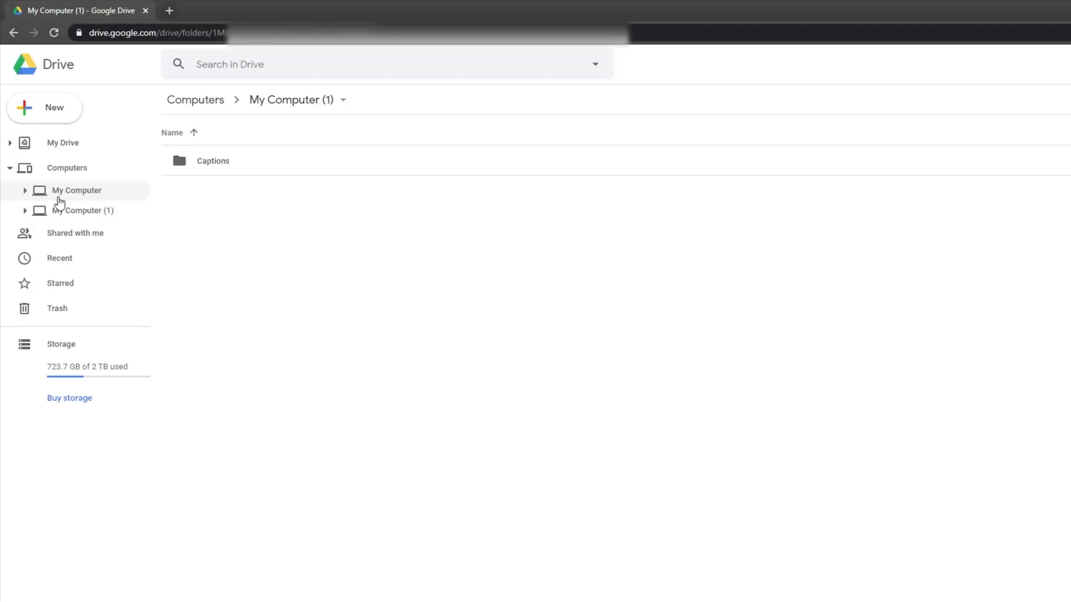
{"action": "left_click", "coordinate": [97, 196]}
{"action": "left_click_drag", "start_coordinate": [347, 413], "coordinate": [217, 116]}
{"action": "left_click_drag", "start_coordinate": [235, 250], "coordinate": [79, 213]}
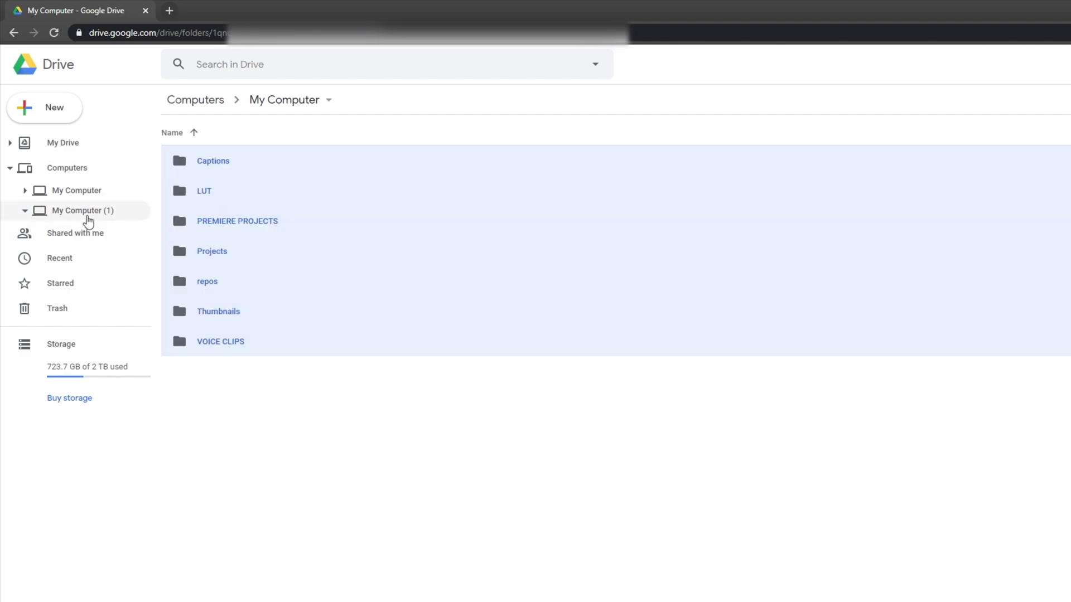
Confirm My Computer is empty and My Computer (1) holds eight folders including Captions
{"action": "left_click", "coordinate": [86, 218]}
{"action": "left_click", "coordinate": [69, 191]}
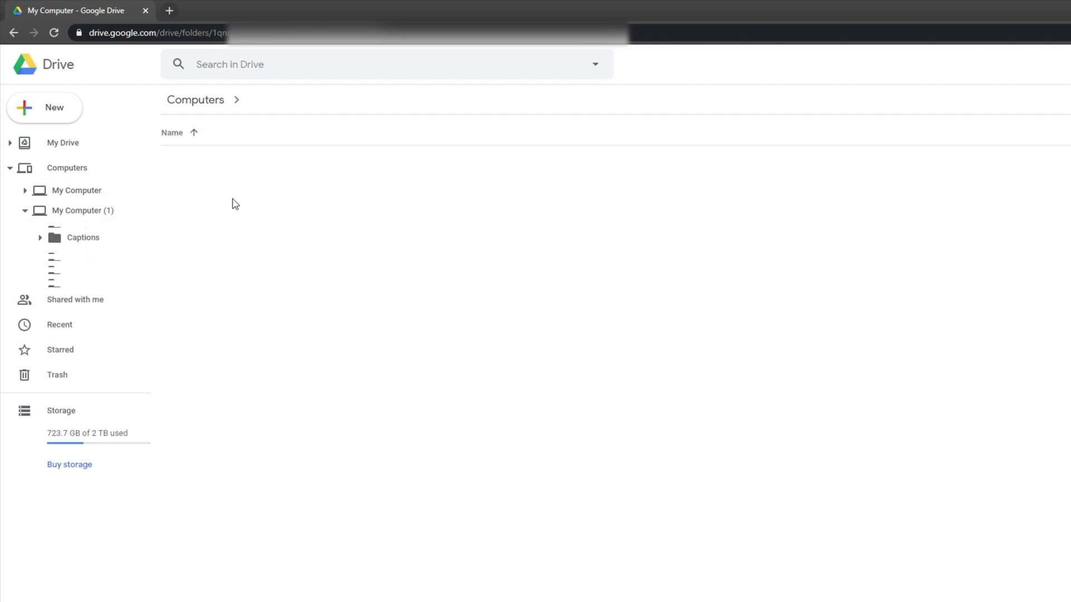
{"action": "left_click", "coordinate": [25, 211]}
{"action": "left_click", "coordinate": [48, 216]}
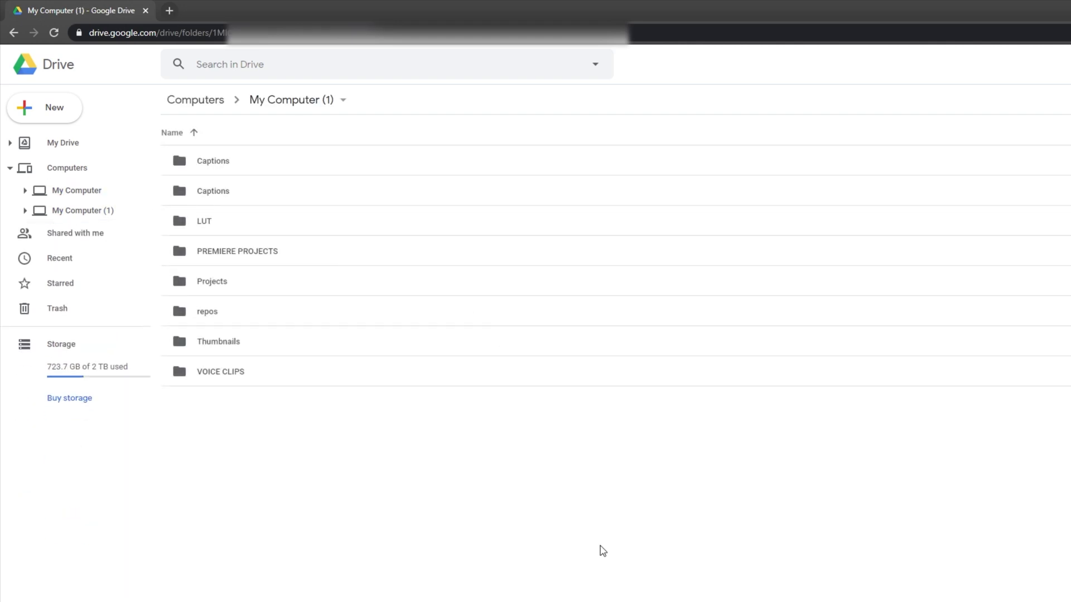
{"action": "key", "text": "super"}
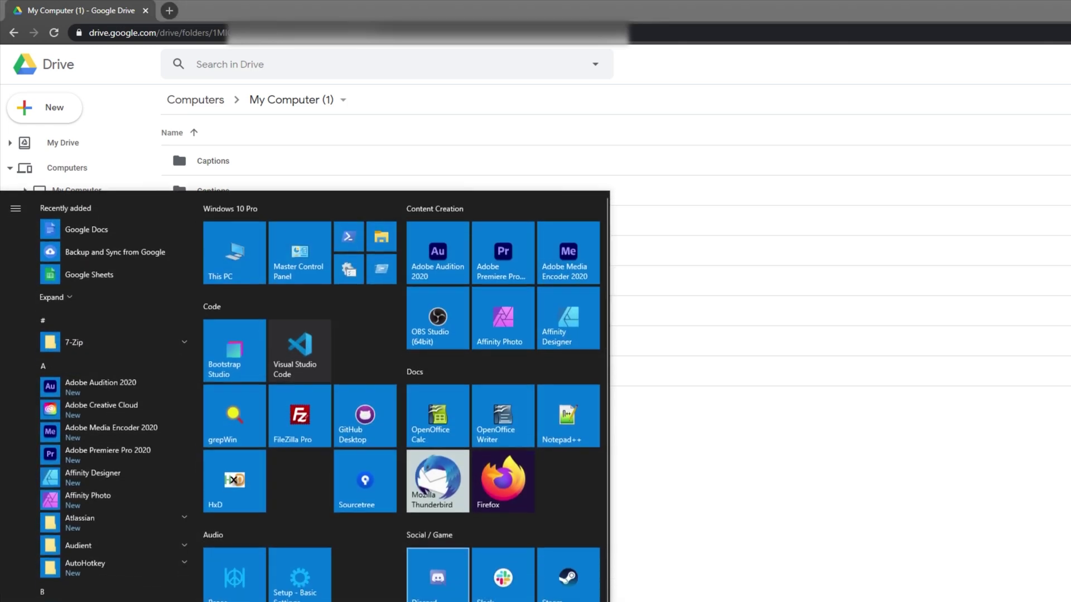
Relaunch Backup and Sync, open Preferences and add F:\YouTube\Captions, merging it with Drive
{"action": "left_click", "coordinate": [135, 259]}
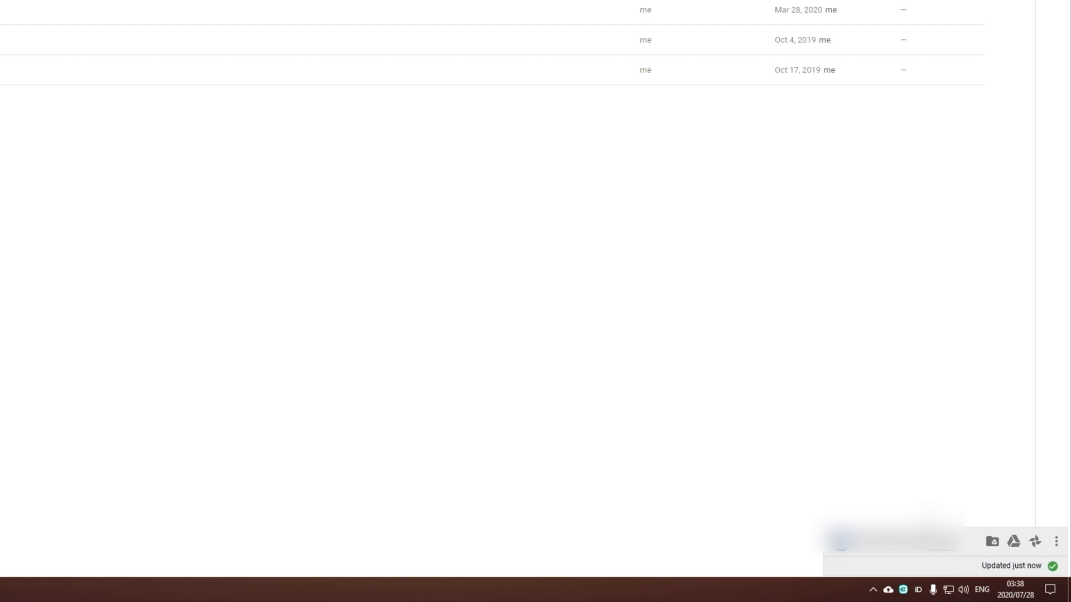
{"action": "left_click", "coordinate": [1055, 543]}
{"action": "left_click", "coordinate": [1010, 512]}
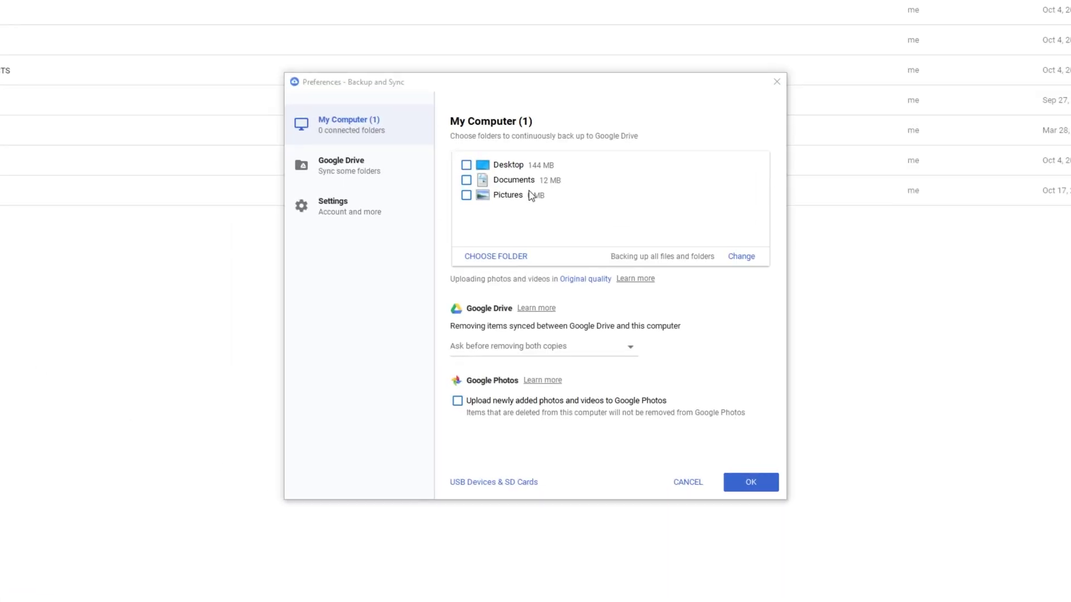
{"action": "left_click", "coordinate": [514, 254]}
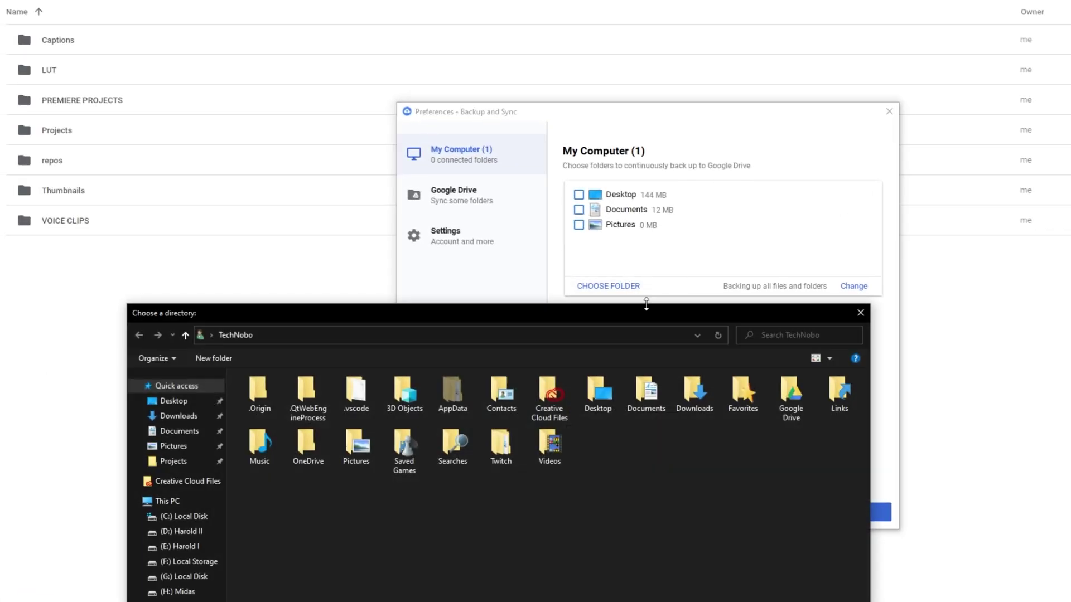
{"action": "left_click", "coordinate": [213, 576]}
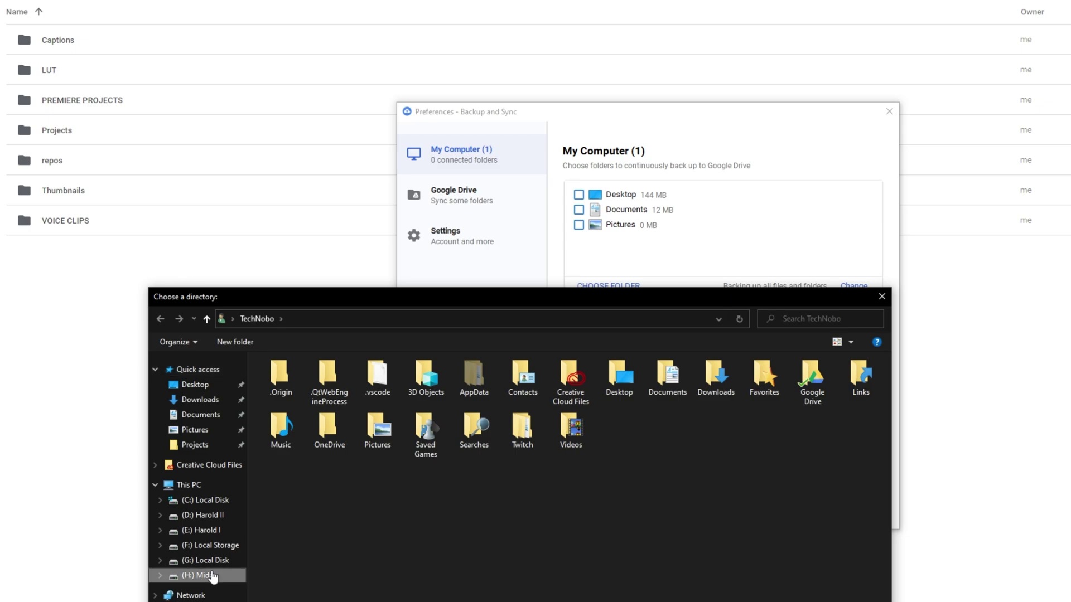
{"action": "left_click", "coordinate": [210, 546]}
{"action": "double_click", "coordinate": [304, 404]}
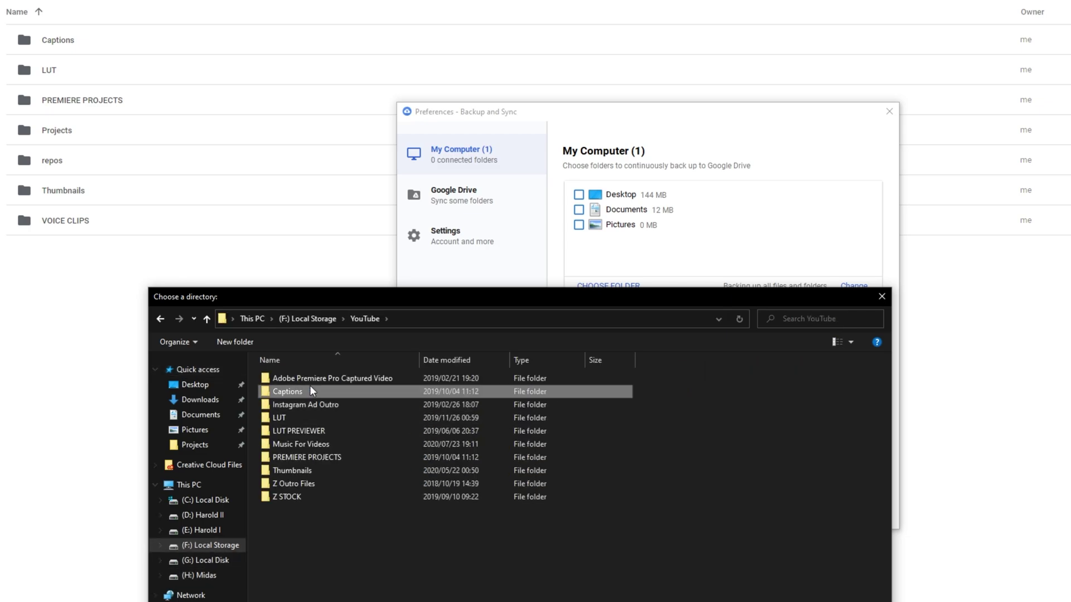
{"action": "double_click", "coordinate": [310, 389]}
{"action": "key", "text": "Return"}
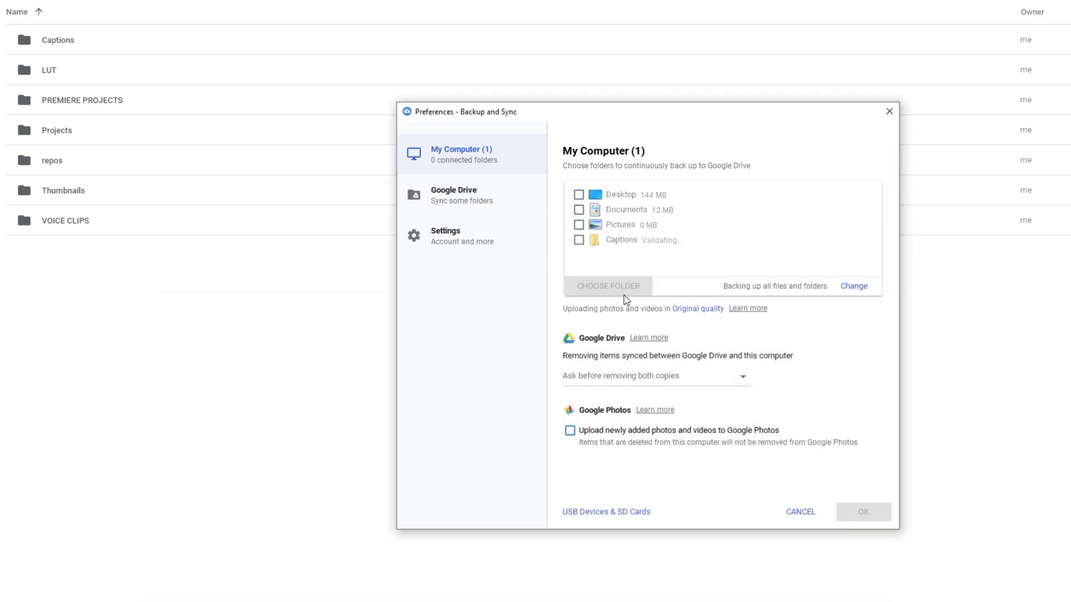
{"action": "left_click", "coordinate": [754, 221]}
Add the LUT and PREMIERE PROJECTS folders from F:\YouTube, merging each with Drive
{"action": "left_click", "coordinate": [609, 285]}
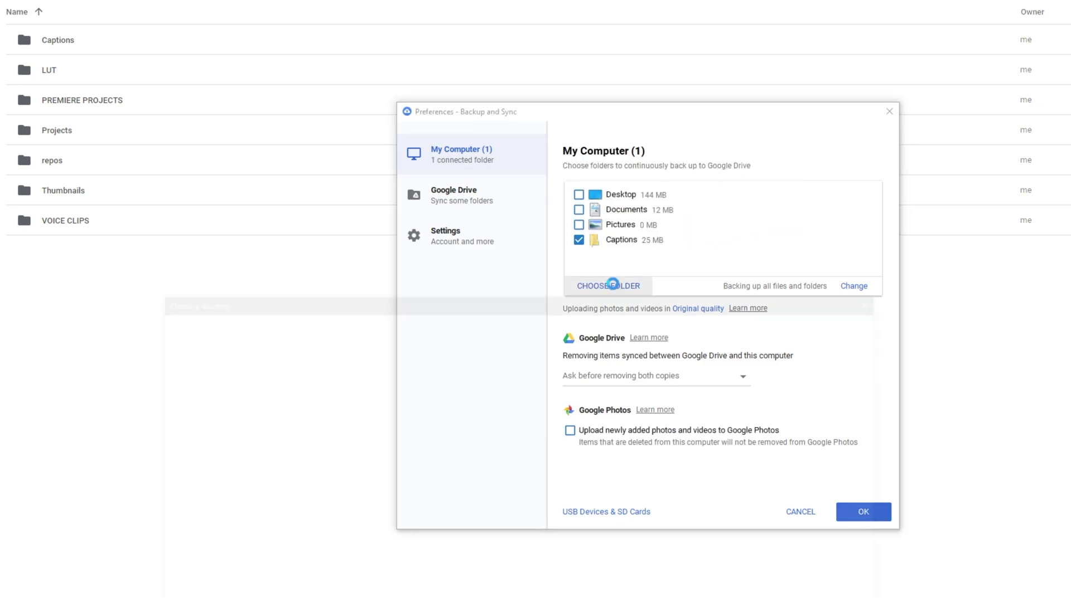
{"action": "left_click", "coordinate": [204, 549]}
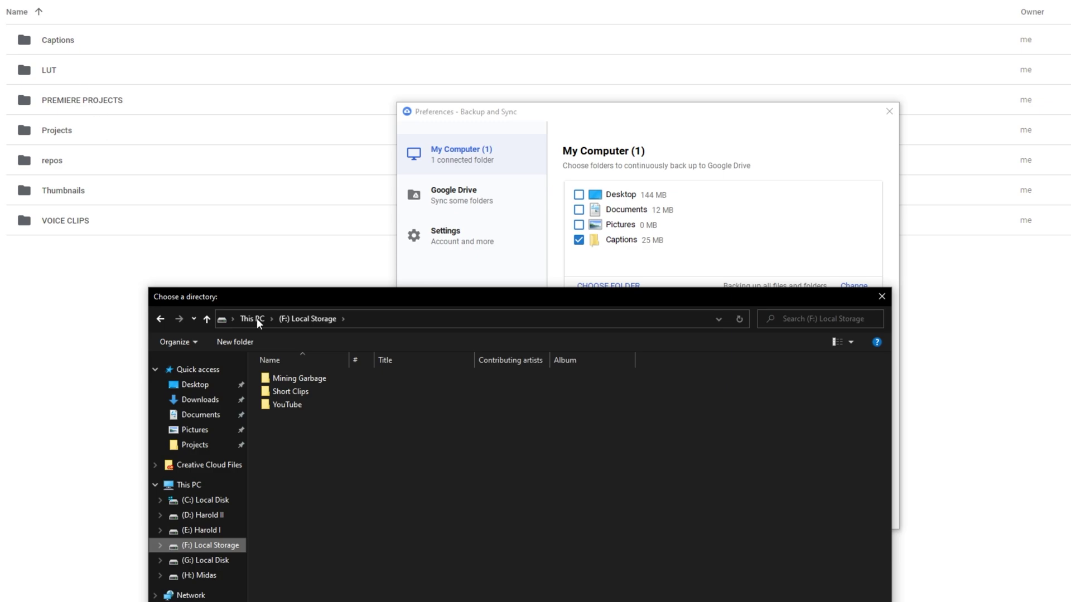
{"action": "double_click", "coordinate": [304, 405]}
{"action": "left_click", "coordinate": [301, 417]}
{"action": "key", "text": "Return"}
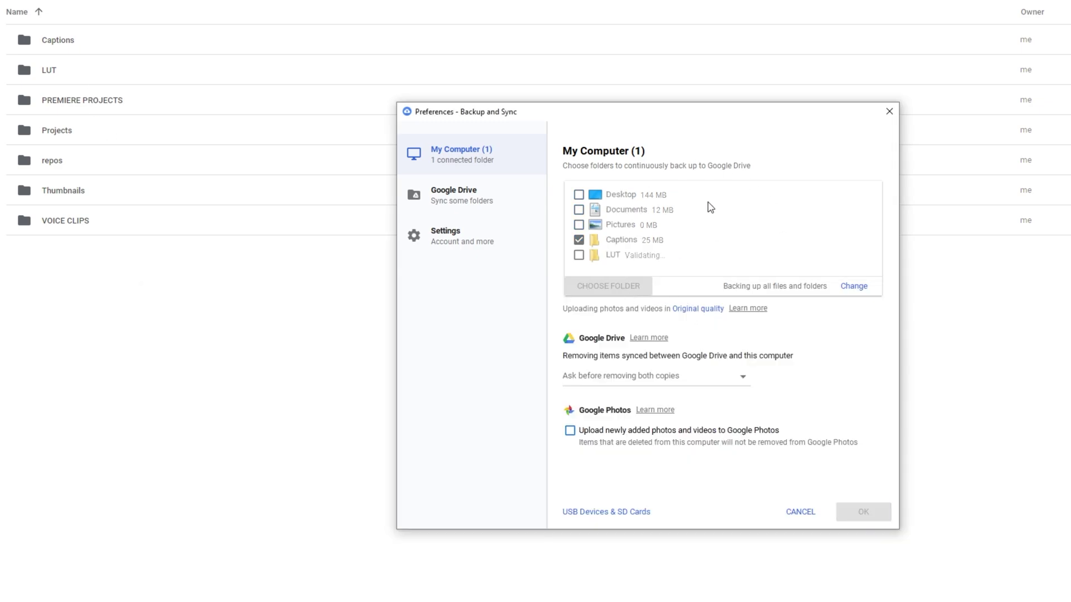
{"action": "left_click", "coordinate": [730, 219]}
{"action": "left_click", "coordinate": [641, 290]}
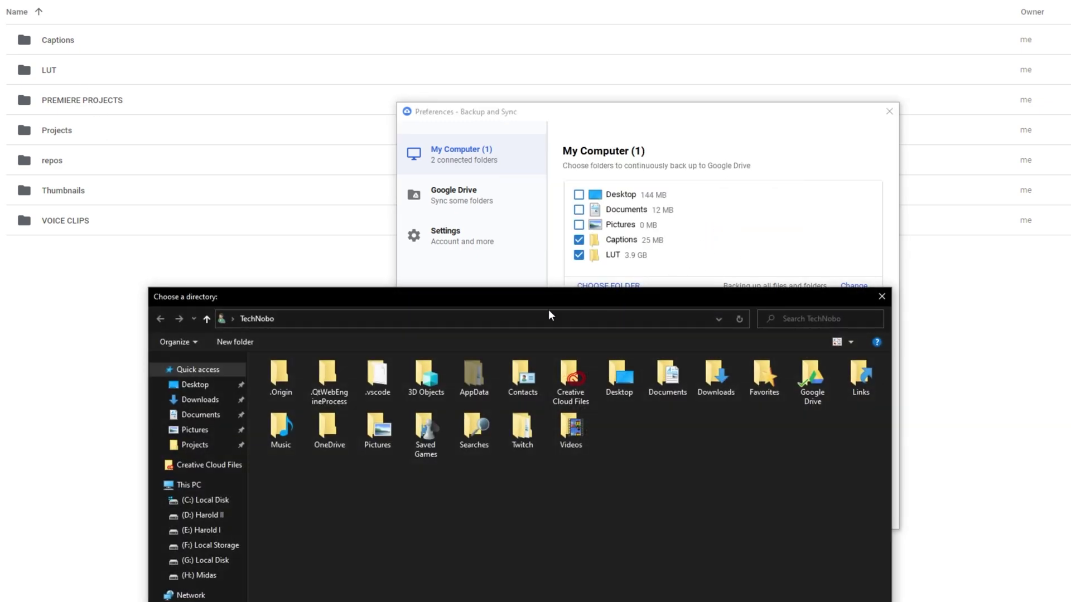
{"action": "left_click", "coordinate": [215, 547]}
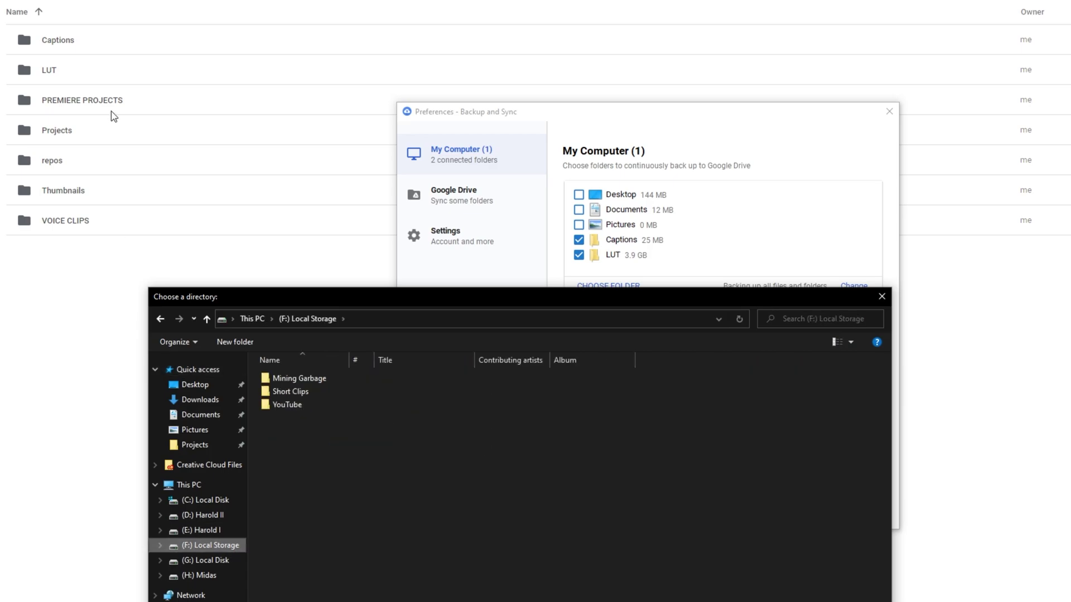
{"action": "double_click", "coordinate": [287, 404]}
{"action": "left_click", "coordinate": [307, 458]}
{"action": "key", "text": "Return"}
{"action": "left_click", "coordinate": [750, 227]}
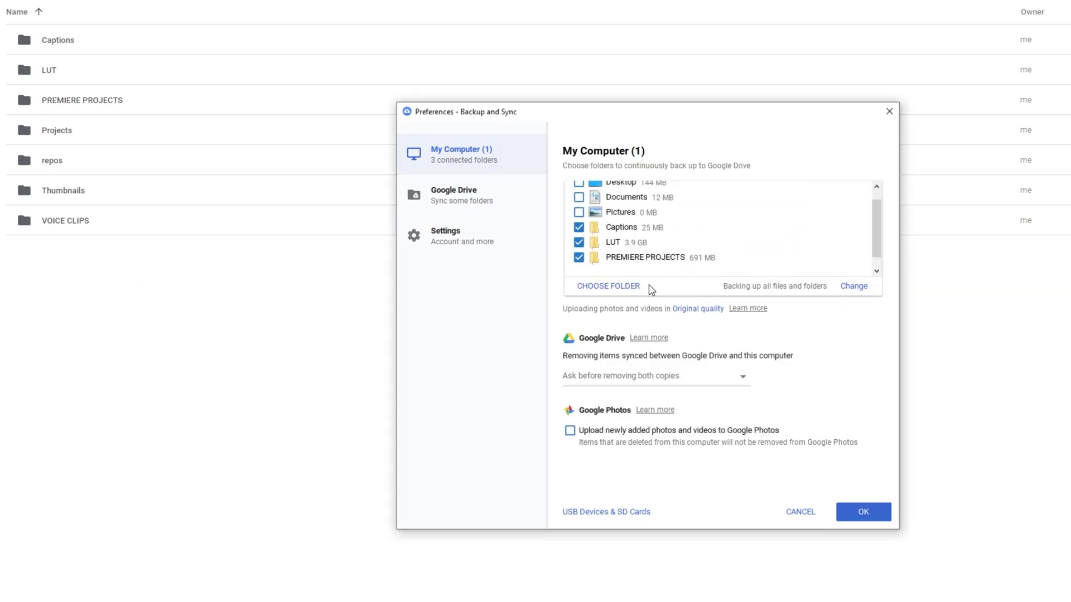
Add the Thumbnails folder with merge, then VOICE CLIPS from D:\Rec
{"action": "left_click", "coordinate": [641, 289]}
{"action": "left_click", "coordinate": [312, 471]}
{"action": "key", "text": "Return"}
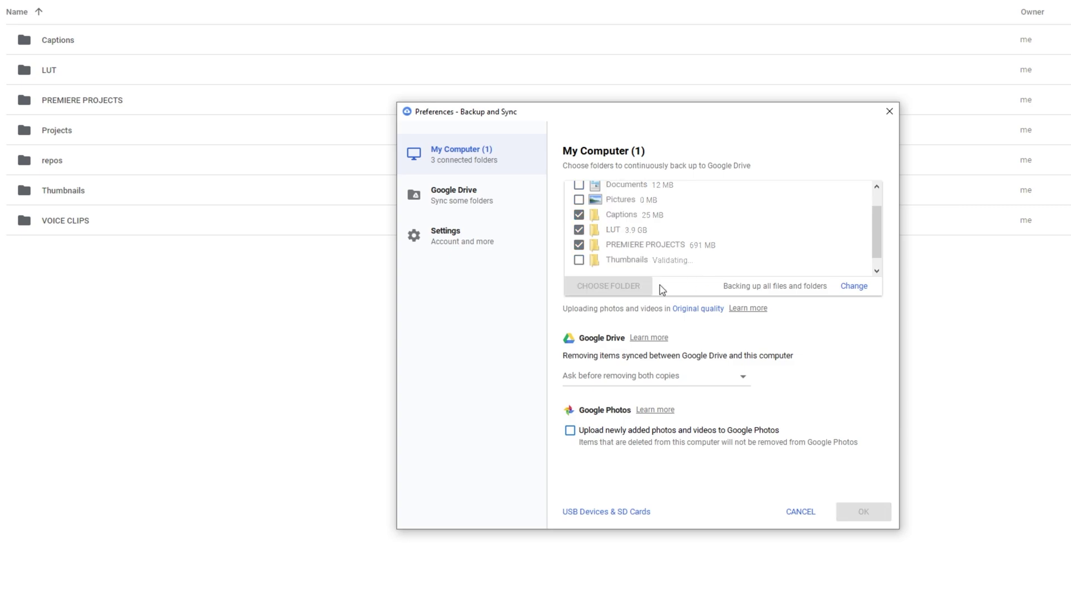
{"action": "left_click", "coordinate": [746, 219]}
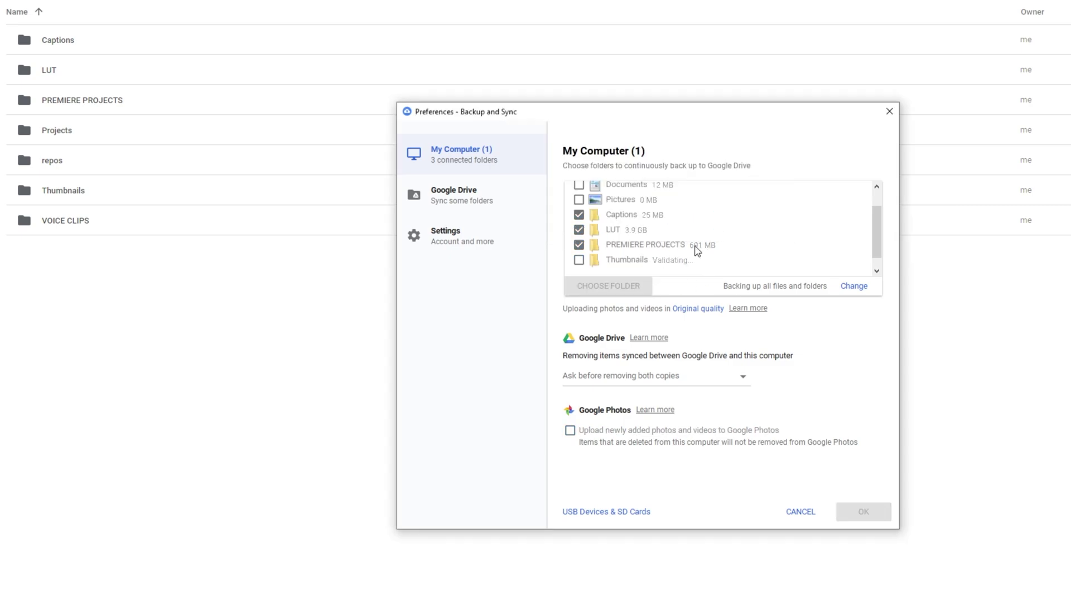
{"action": "left_click", "coordinate": [608, 287]}
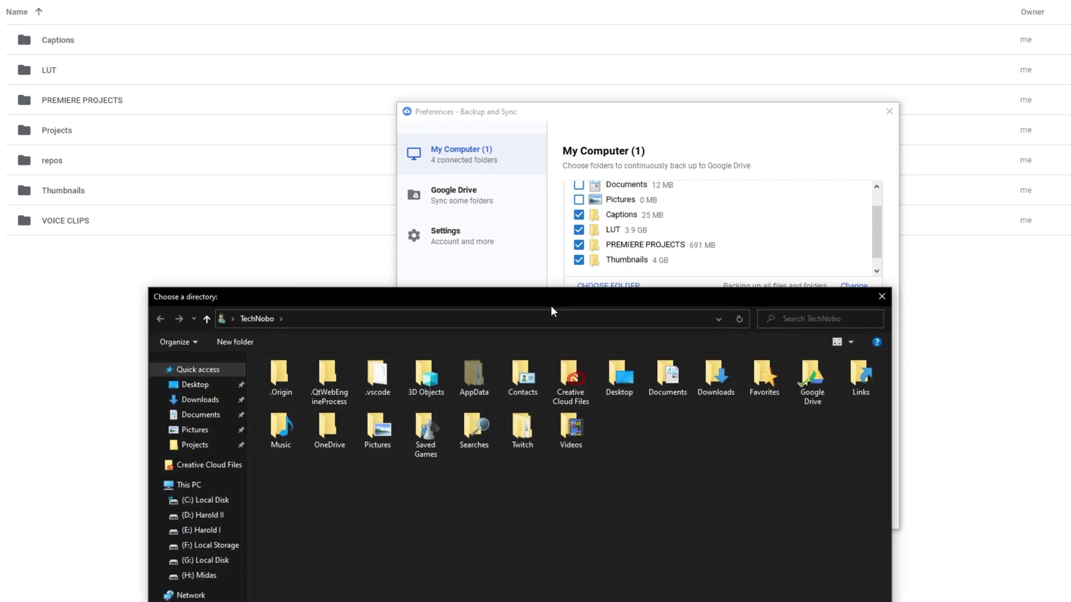
{"action": "left_click", "coordinate": [235, 514]}
{"action": "double_click", "coordinate": [327, 405]}
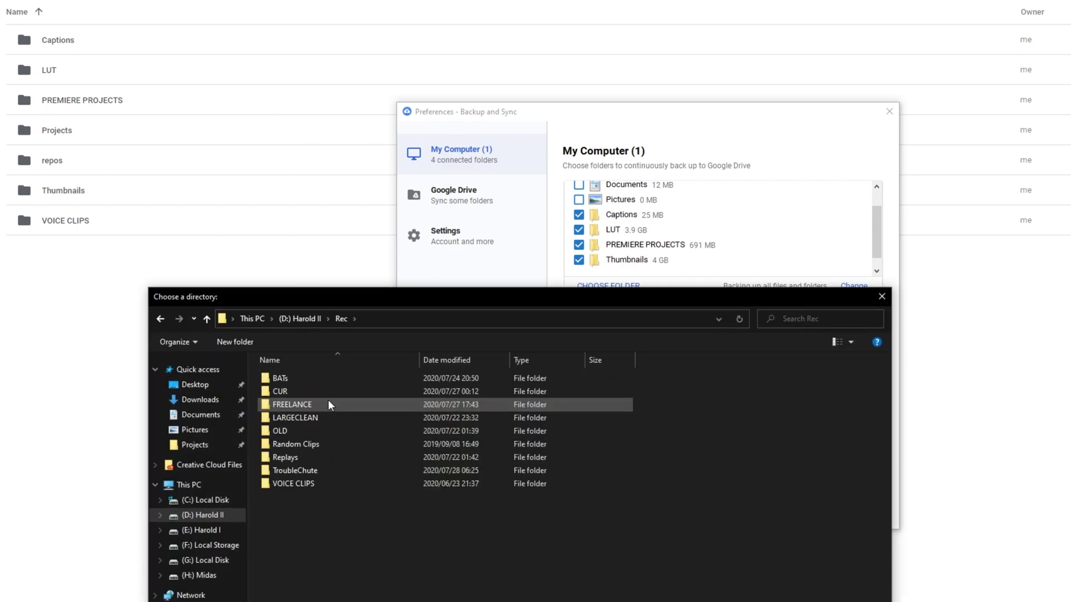
{"action": "left_click", "coordinate": [326, 483]}
{"action": "key", "text": "Return"}
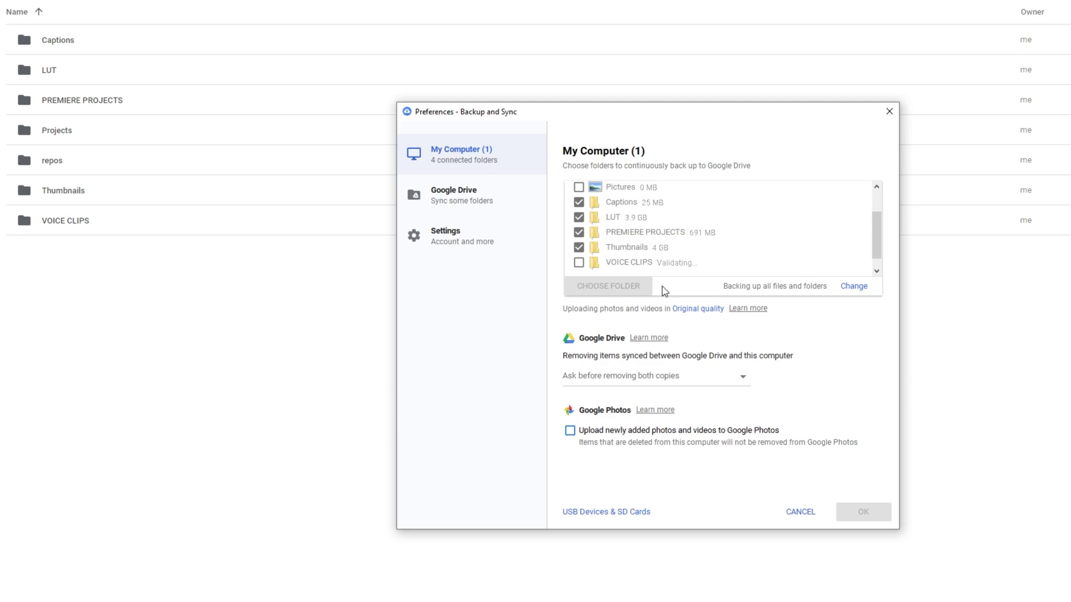
Choose the Projects folder on the E: drive as a backup folder
{"action": "left_click", "coordinate": [629, 290]}
{"action": "left_click", "coordinate": [212, 530]}
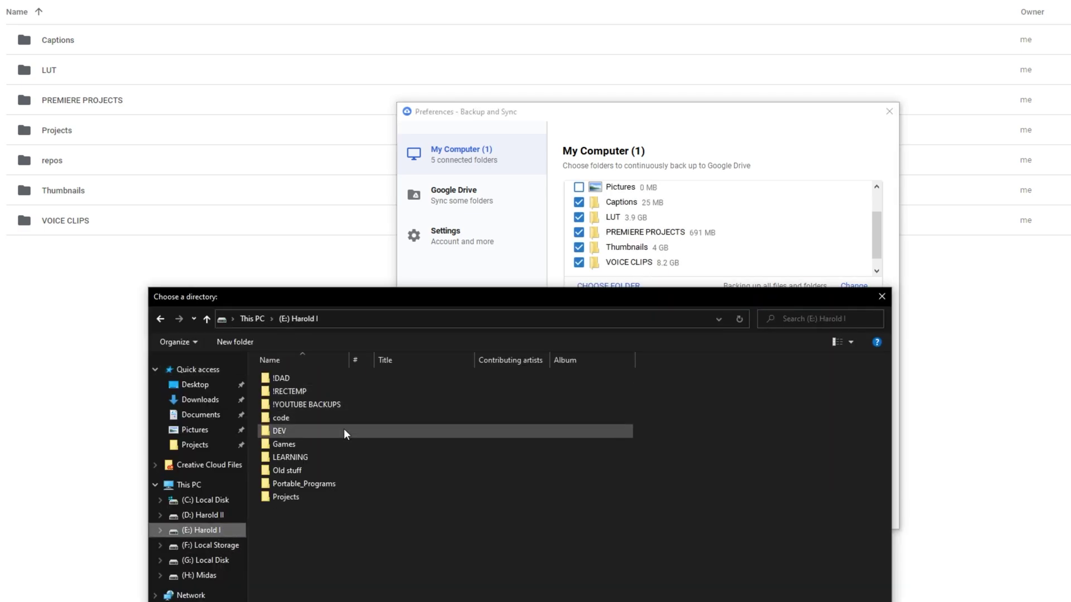
{"action": "key", "text": "Return"}
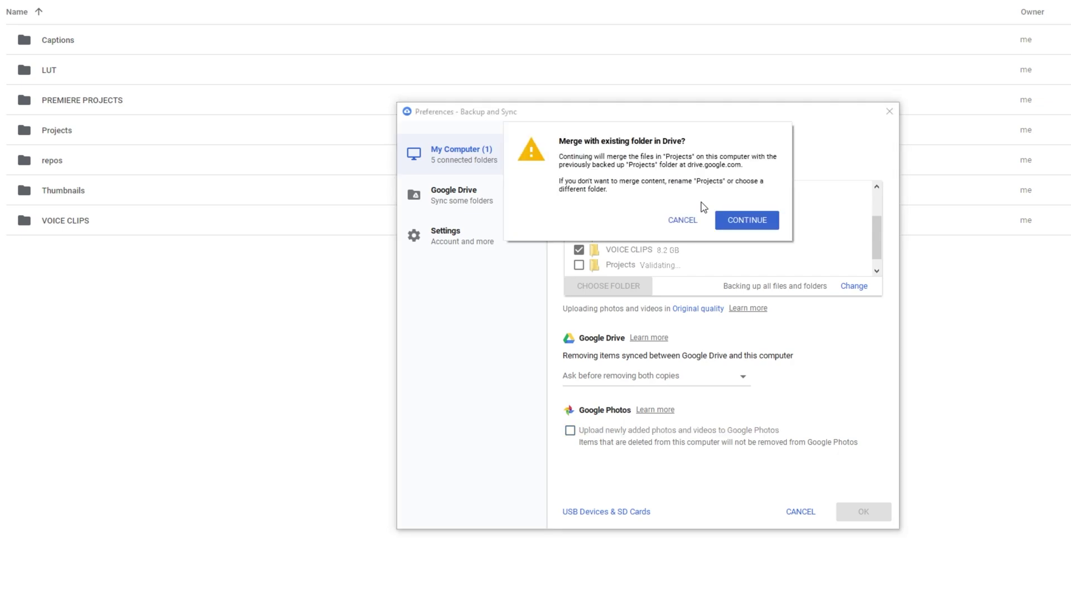
Merge Projects, add and merge the 7.6 GB repos folder, then save the preferences
{"action": "left_click", "coordinate": [743, 228]}
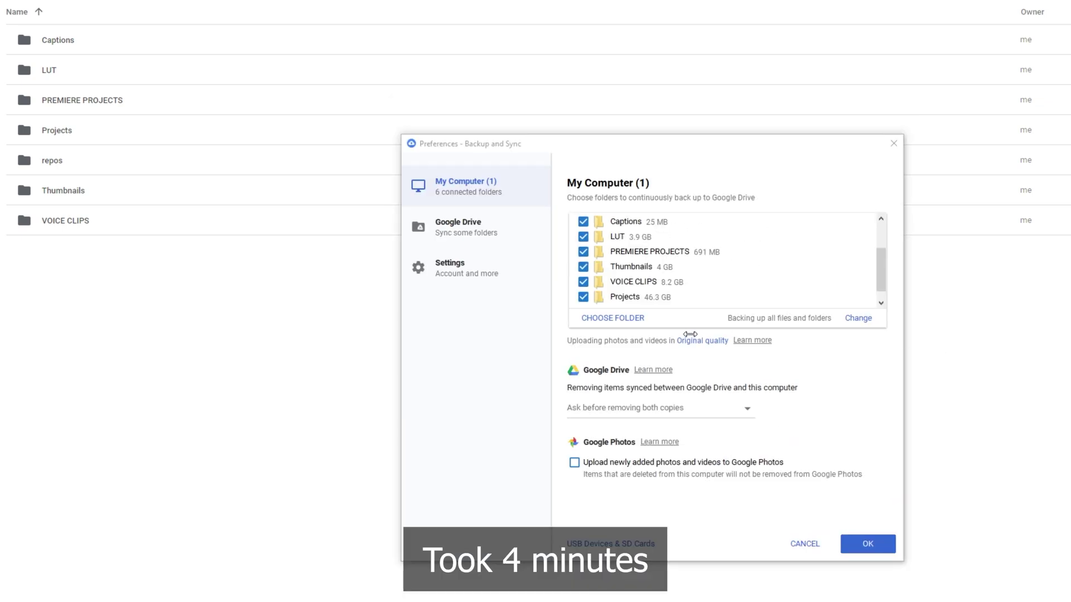
{"action": "left_click", "coordinate": [629, 319]}
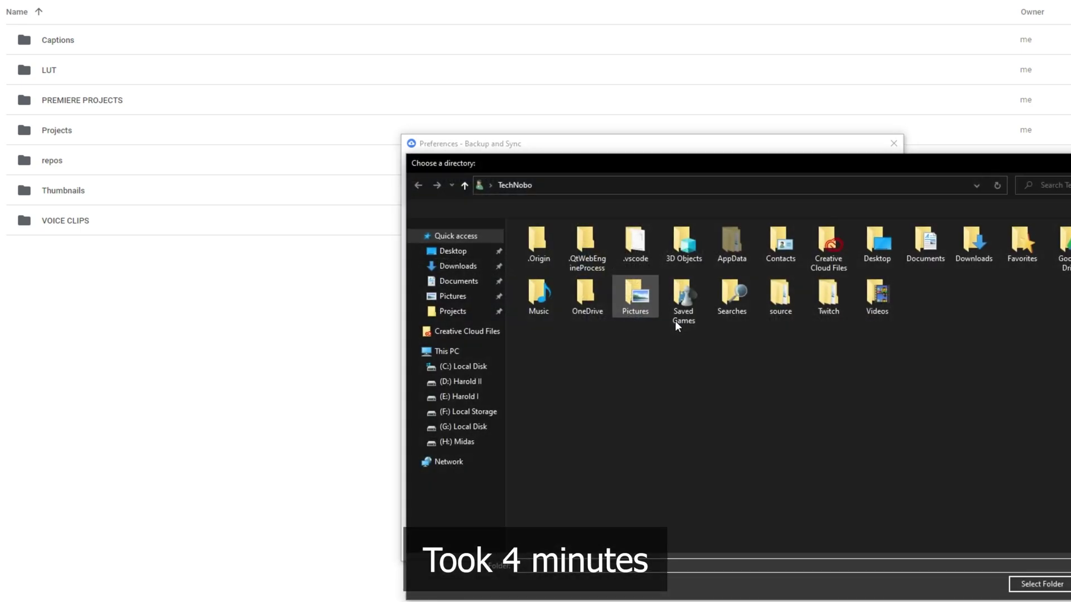
{"action": "double_click", "coordinate": [736, 287]}
{"action": "left_click", "coordinate": [1040, 584]}
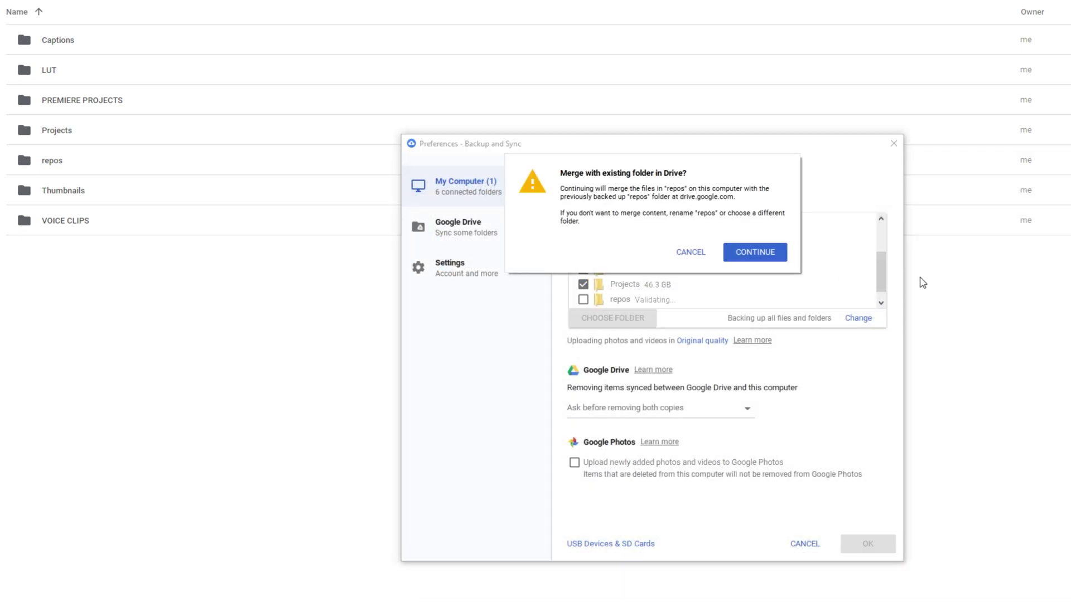
{"action": "left_click", "coordinate": [770, 255]}
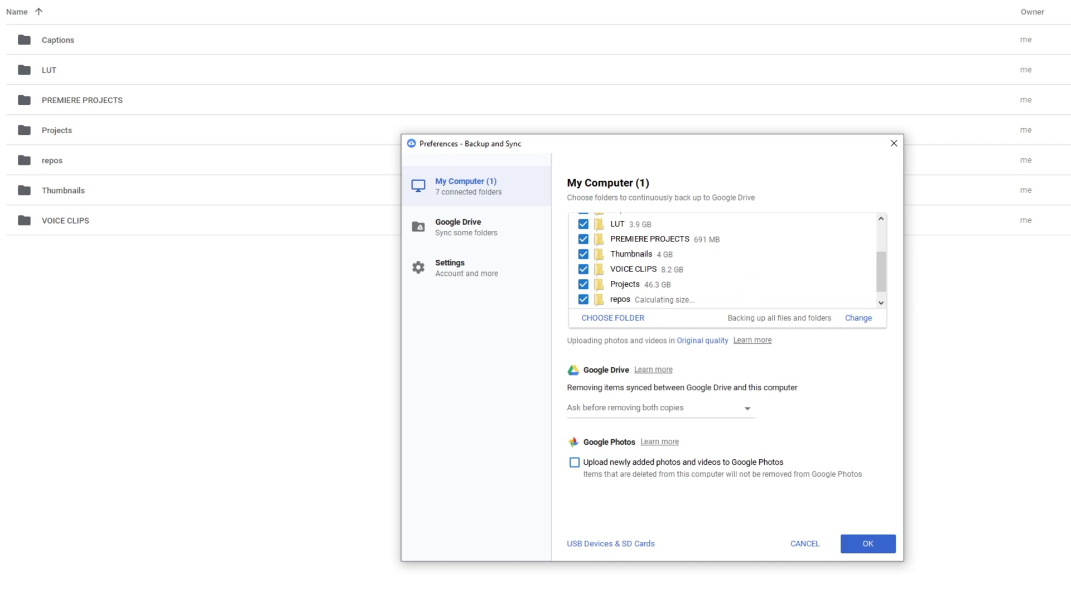
{"action": "left_click", "coordinate": [855, 547]}
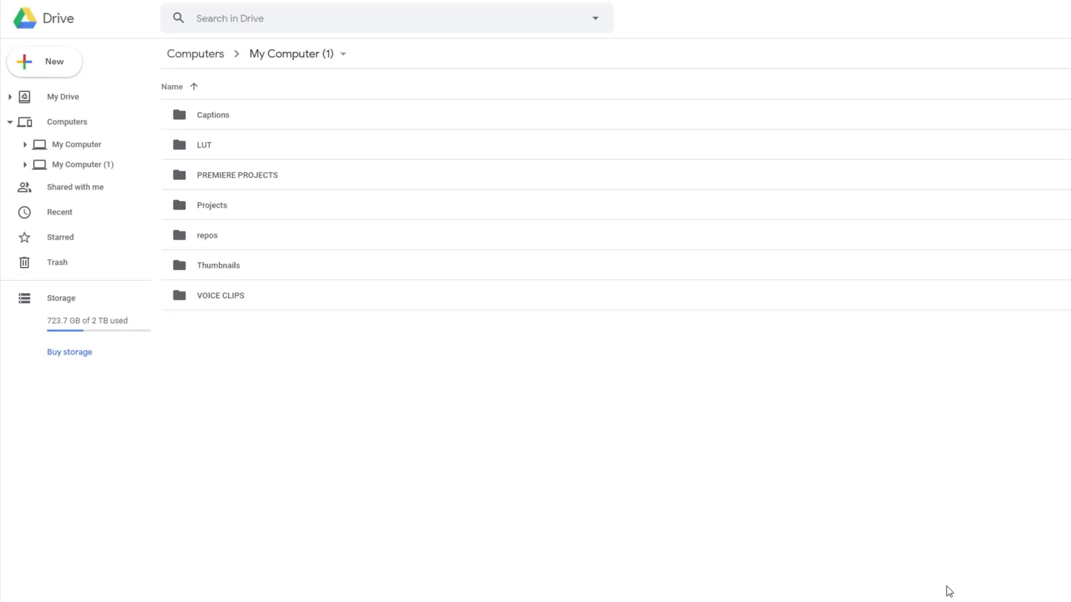
Remove the old duplicate My Computer backup from Computers
{"action": "left_click", "coordinate": [85, 146]}
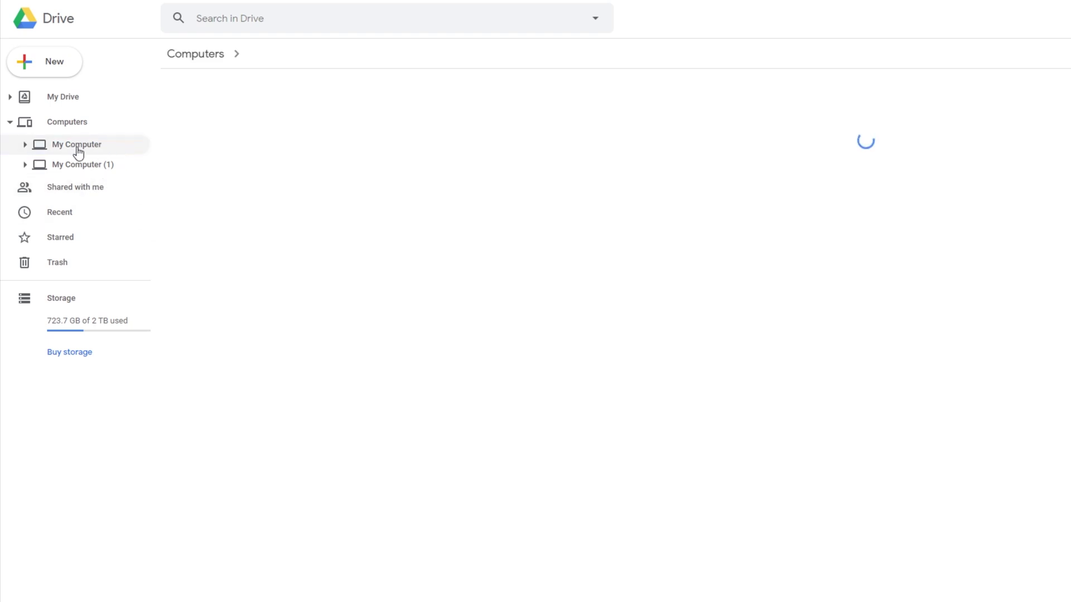
{"action": "right_click", "coordinate": [99, 146]}
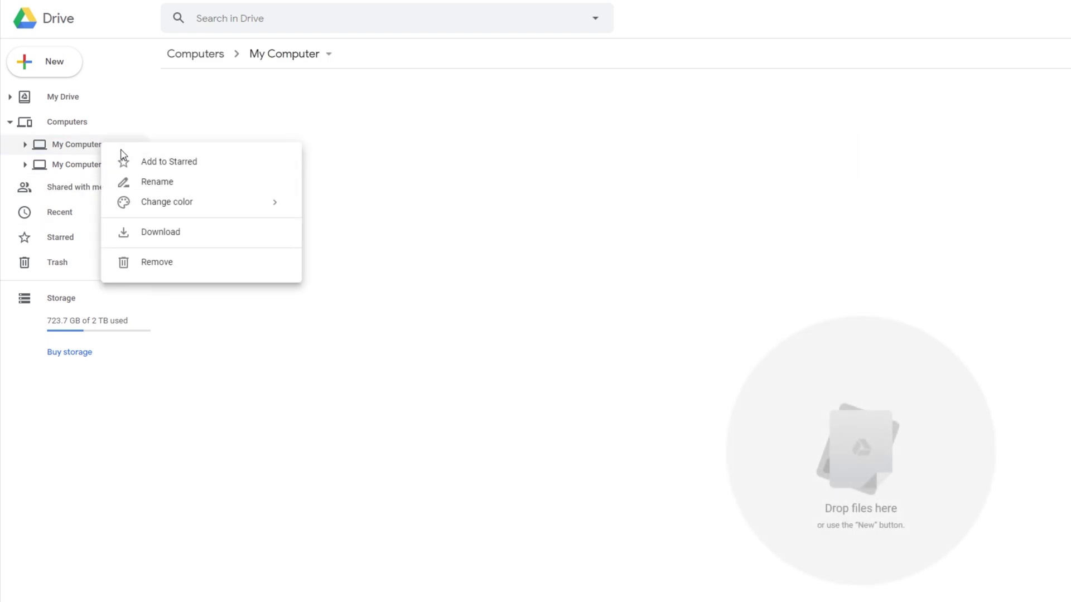
{"action": "left_click", "coordinate": [191, 262]}
Rename My Computer (1) to 'My Computer', then open it and select its seven backed-up folders
{"action": "left_click", "coordinate": [119, 146]}
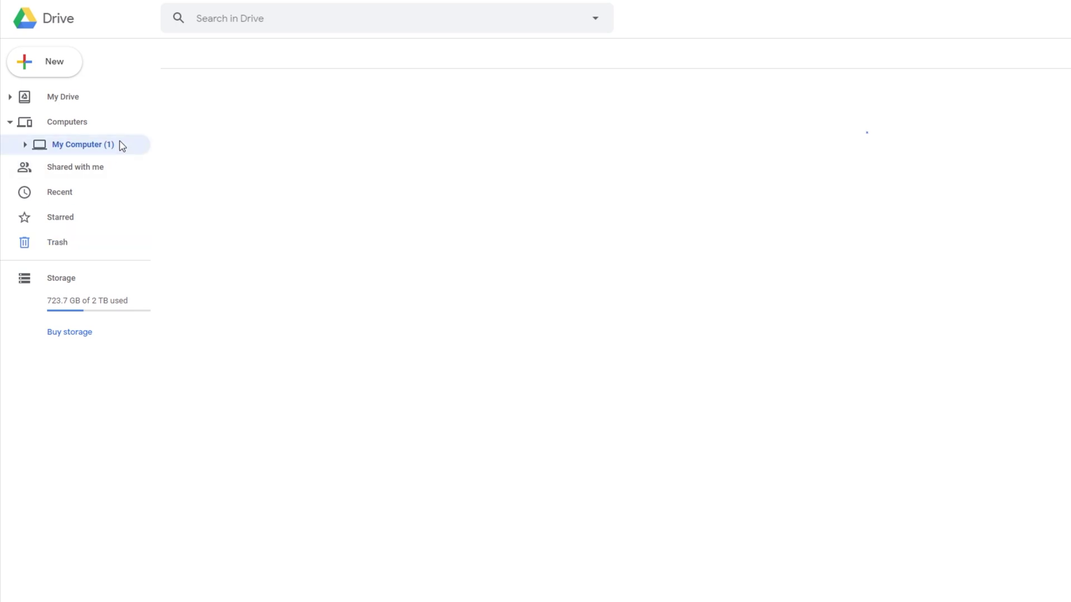
{"action": "right_click", "coordinate": [114, 149]}
{"action": "key", "text": "Escape"}
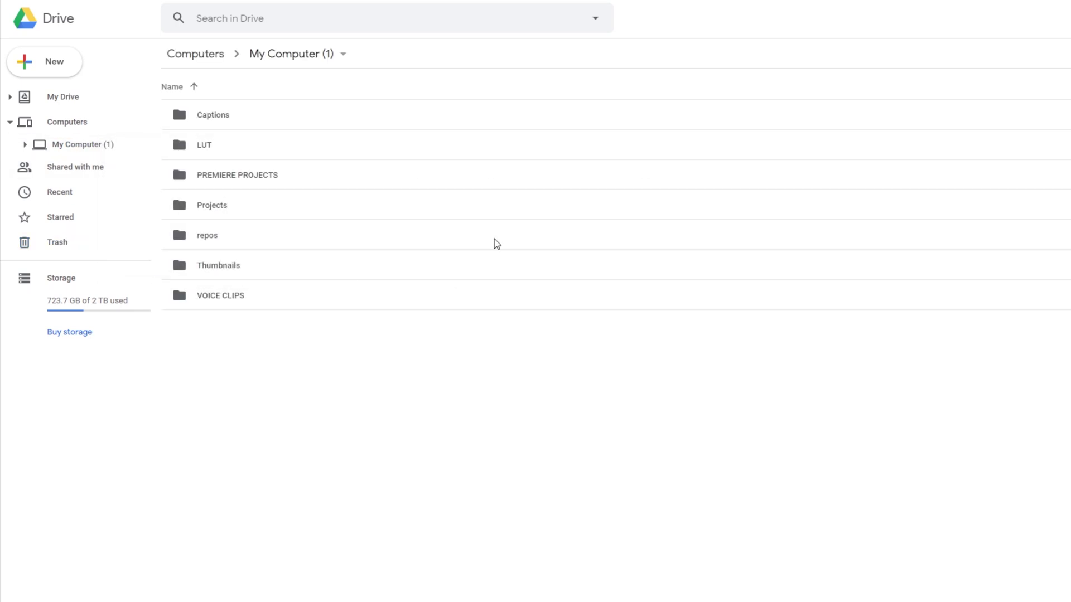
{"action": "right_click", "coordinate": [122, 146]}
{"action": "left_click", "coordinate": [179, 182]}
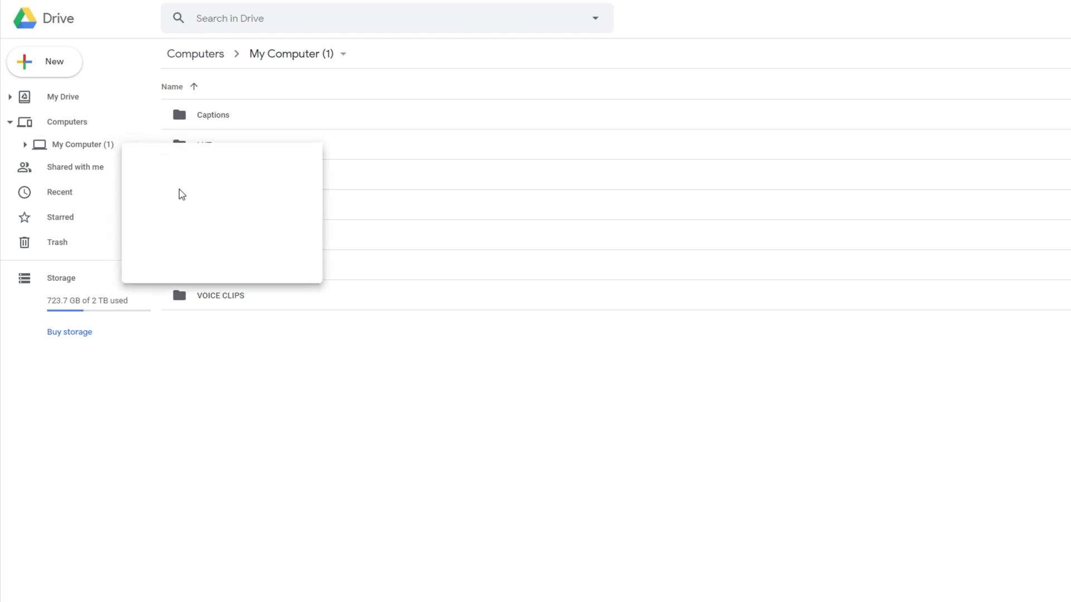
{"action": "type", "text": "My Computer"}
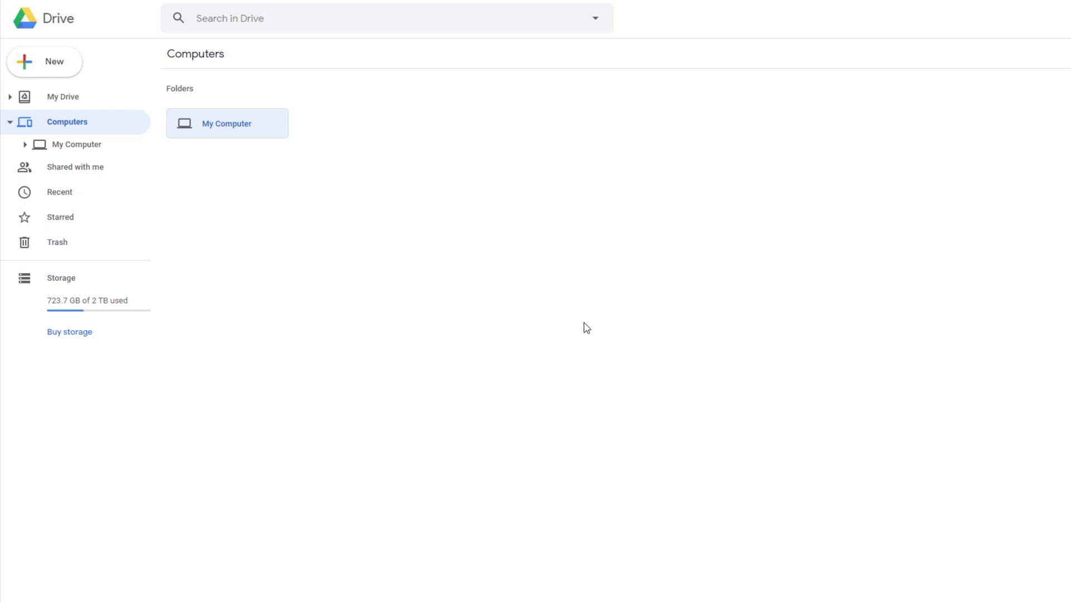
{"action": "double_click", "coordinate": [262, 122]}
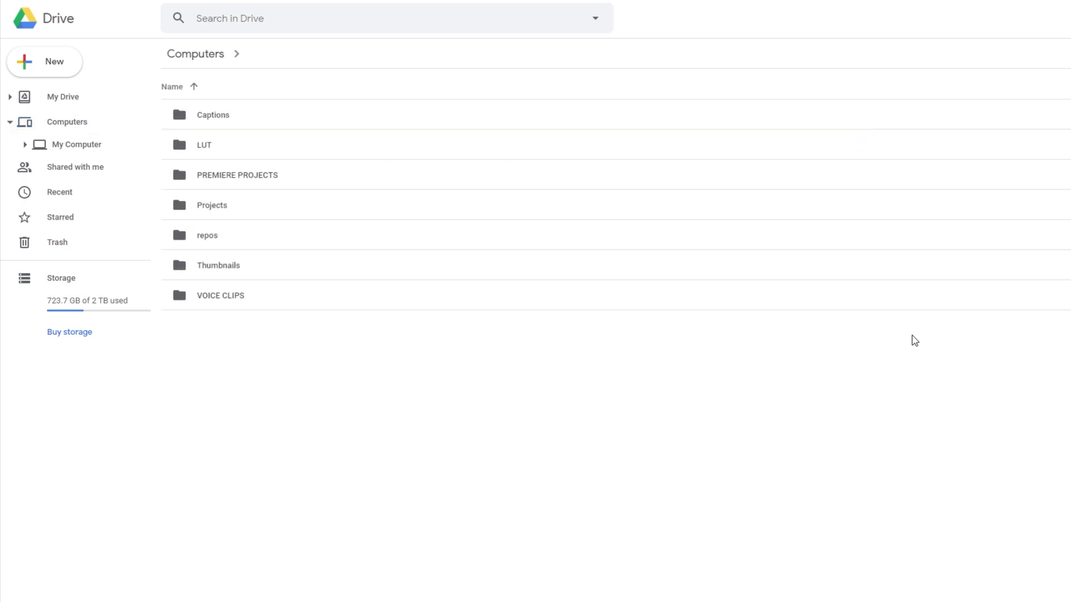
{"action": "key", "text": "ctrl+a"}
Clear the folder selection and show the Backup and Sync status, which reports preparing for sync
{"action": "left_click", "coordinate": [718, 400]}
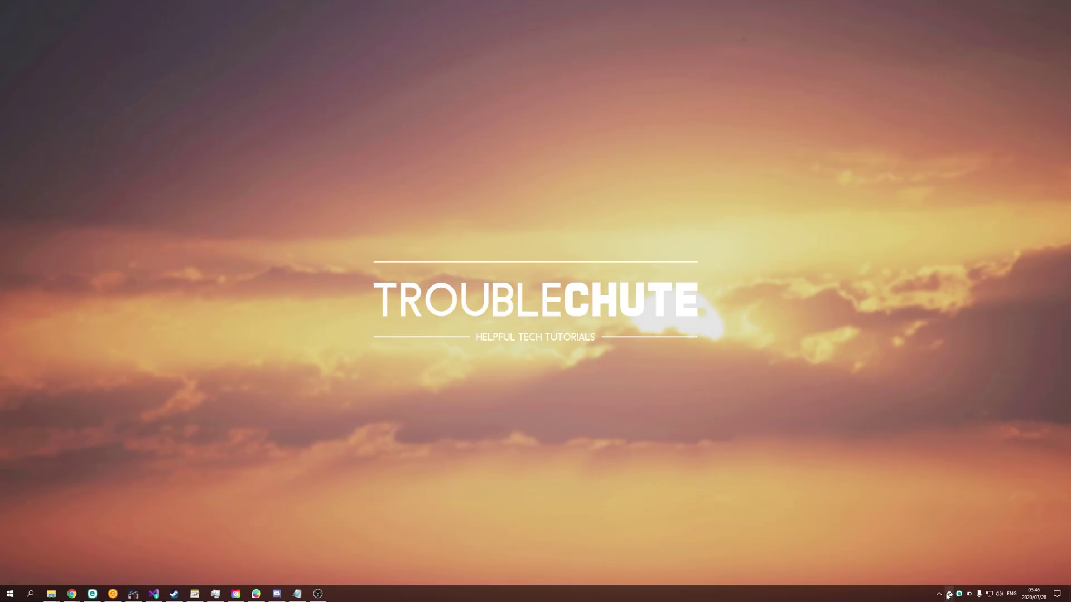
{"action": "left_click", "coordinate": [948, 594]}
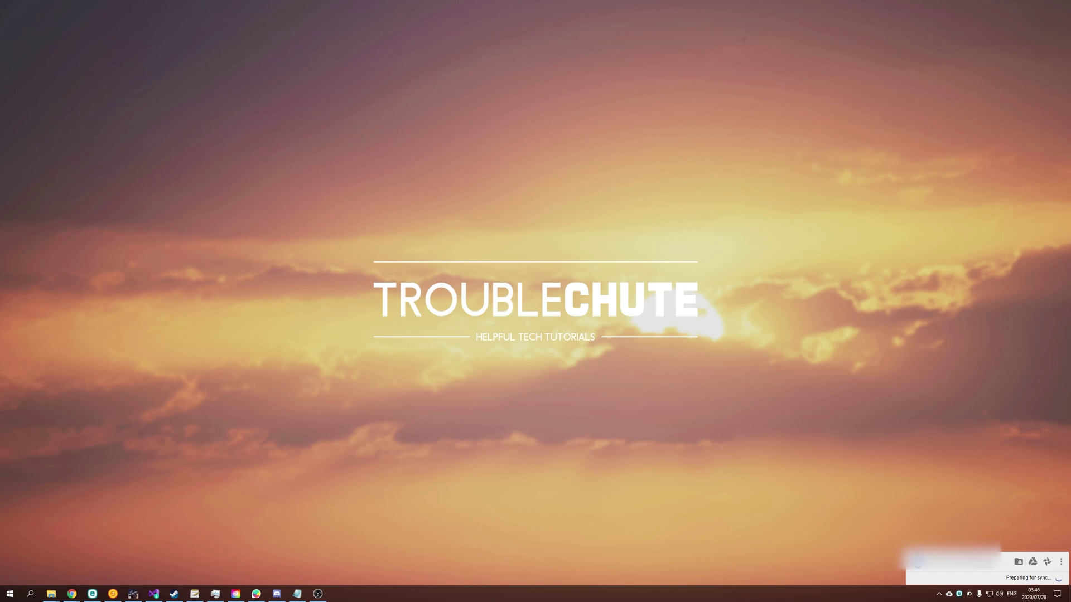